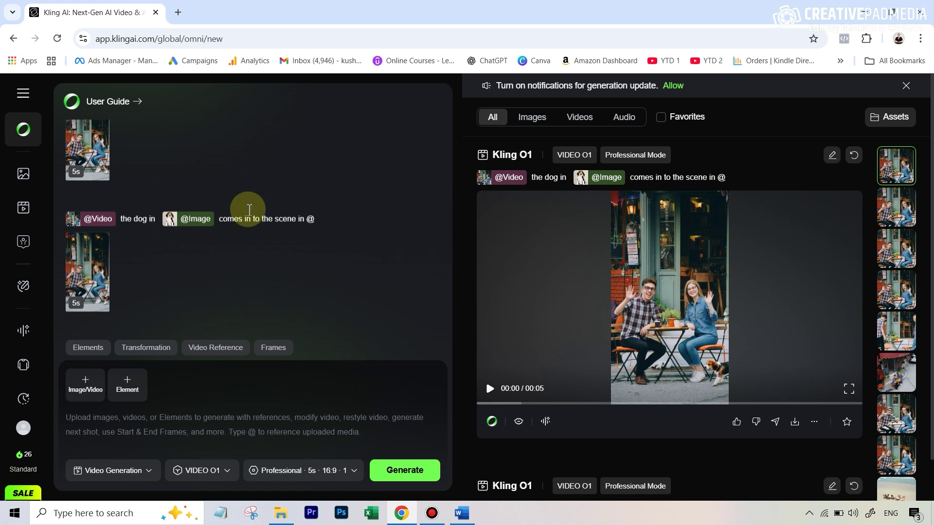
# Look through the Elements, Transformation, Video Reference and Frames modes and the reference inputs each one takes
pyautogui.scroll(-3, 532, 195)
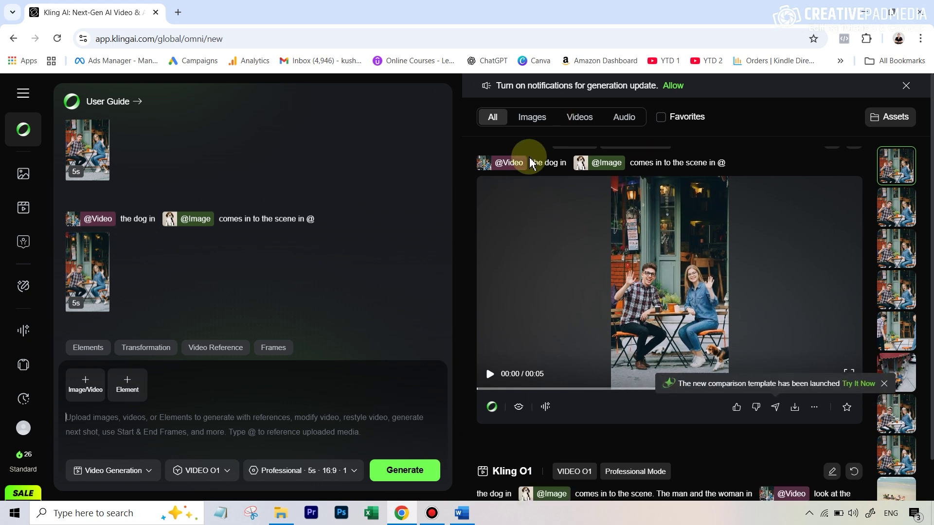
pyautogui.scroll(3, 506, 214)
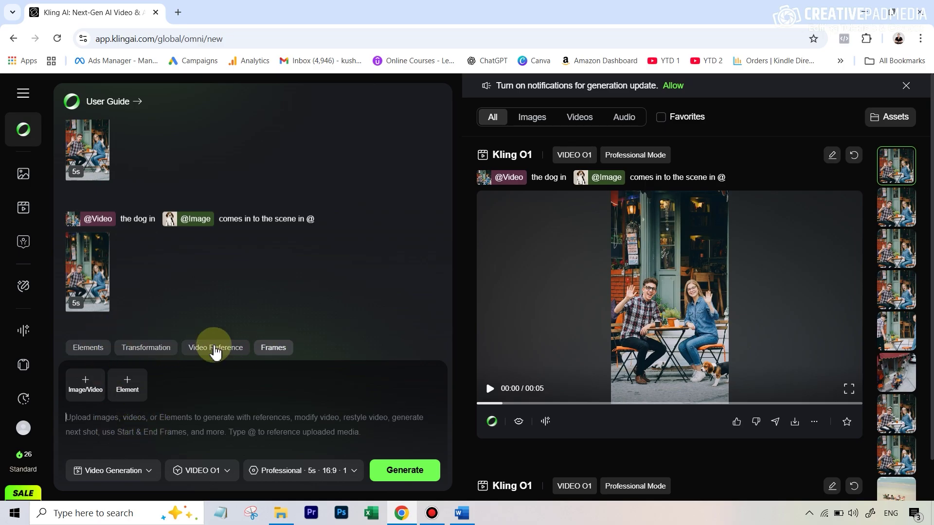
pyautogui.click(88, 348)
pyautogui.click(143, 348)
pyautogui.click(219, 351)
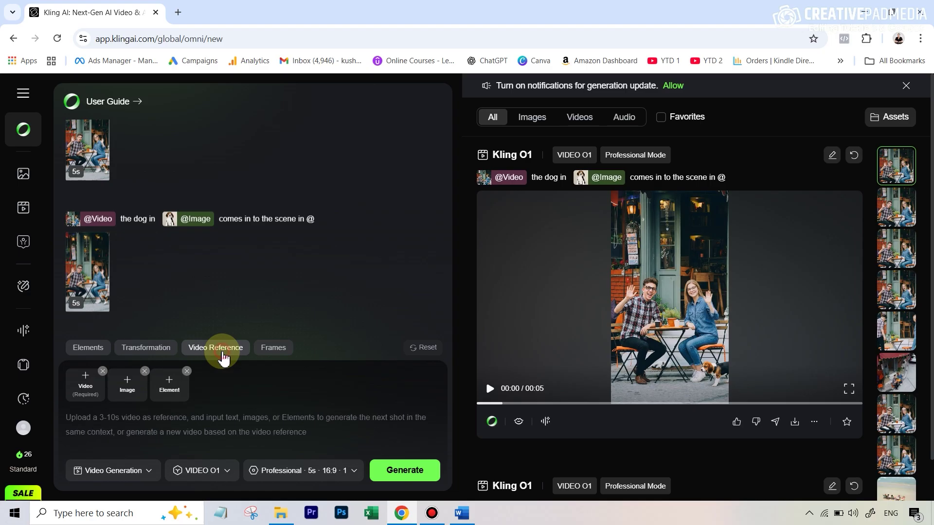
pyautogui.click(280, 351)
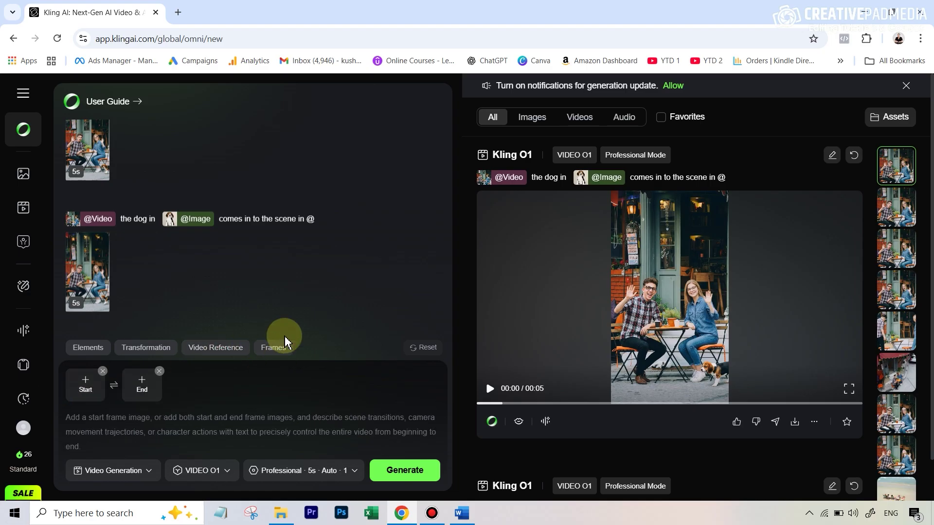
pyautogui.click(92, 385)
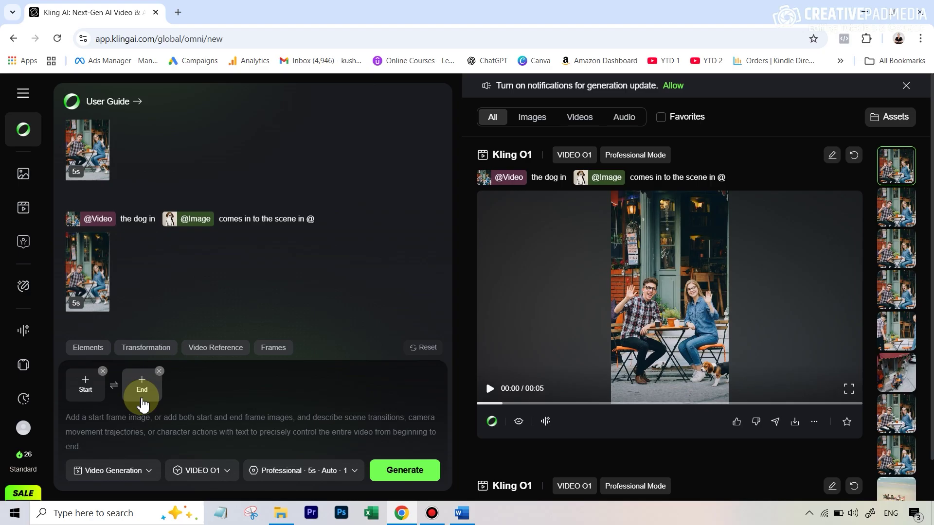
pyautogui.click(90, 349)
pyautogui.click(144, 348)
pyautogui.click(215, 349)
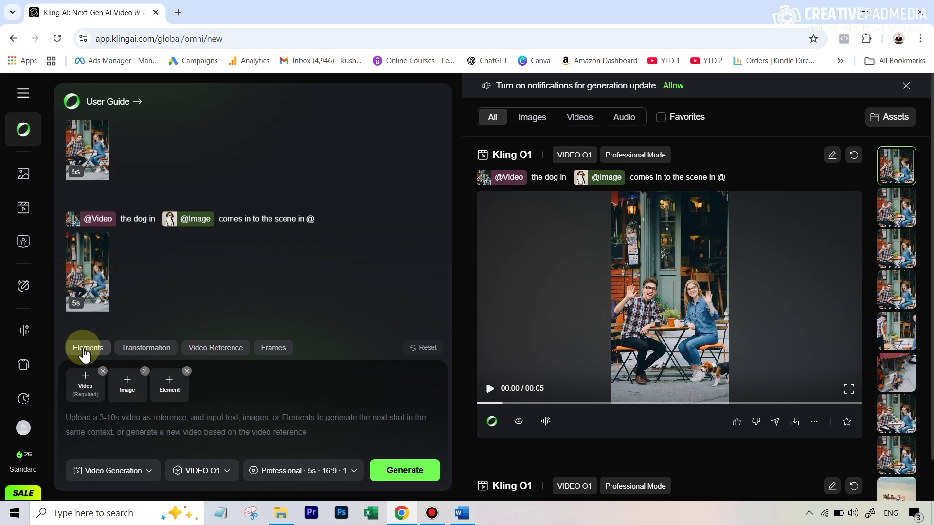
pyautogui.click(97, 349)
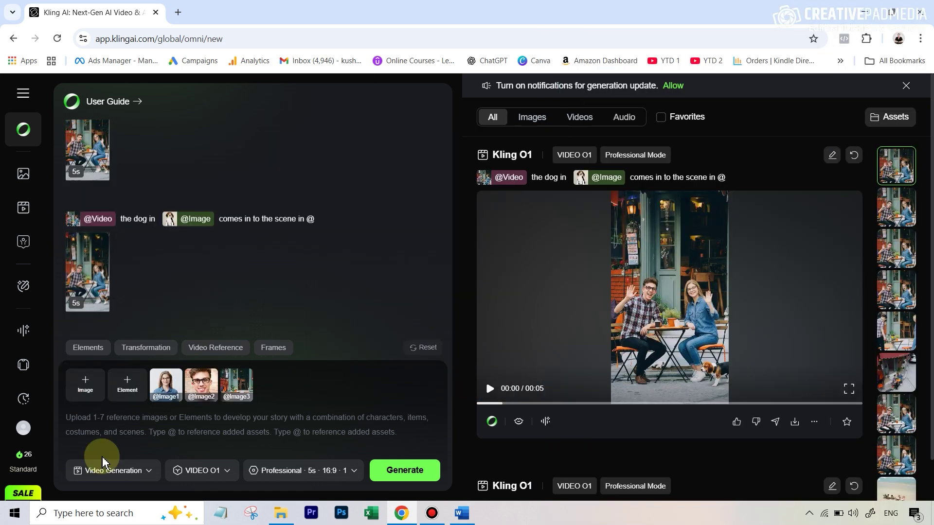
pyautogui.write('the man in ')
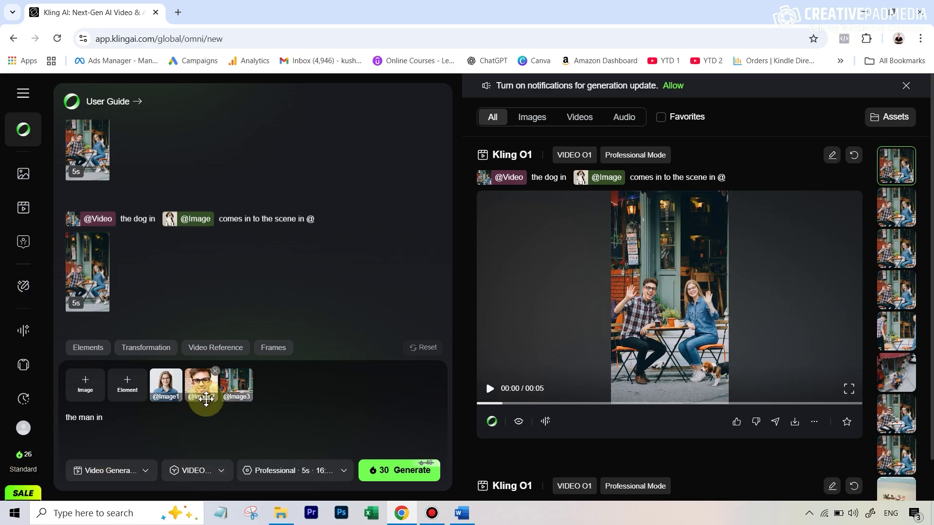
pyautogui.write('@')
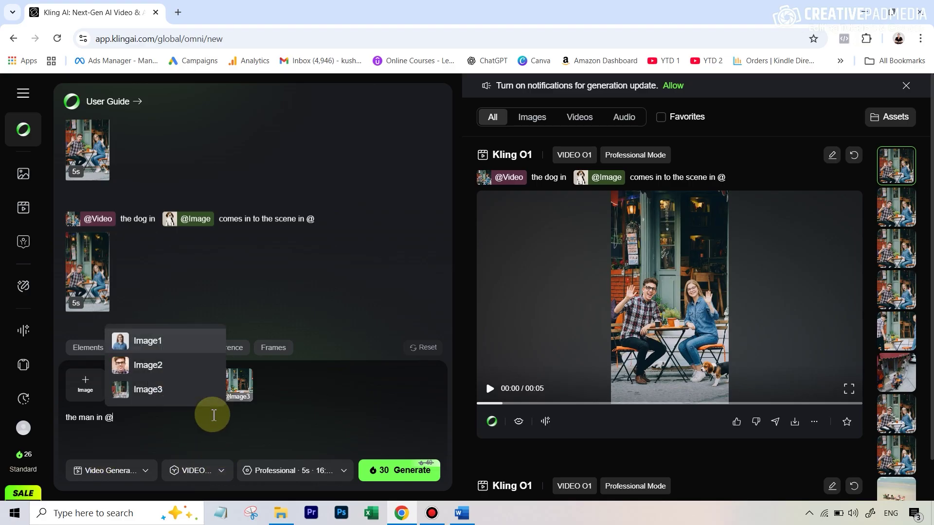
pyautogui.click(163, 368)
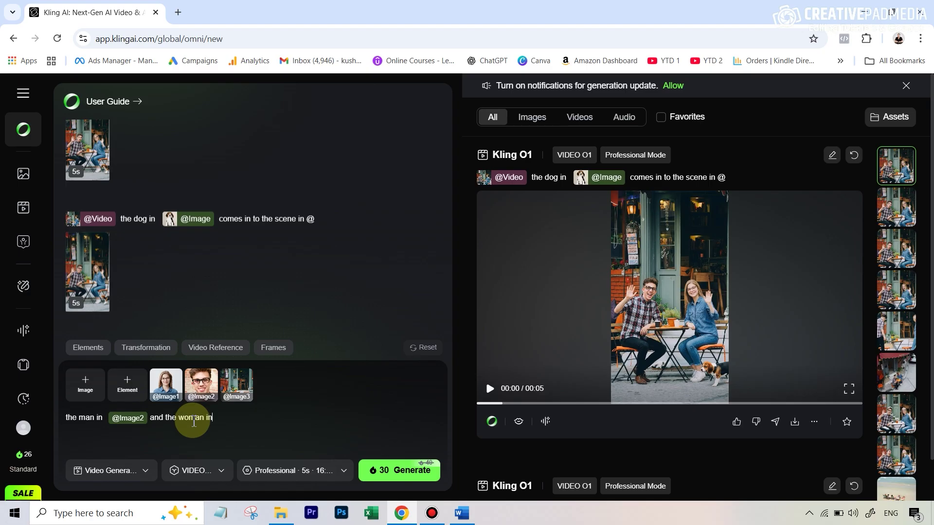
pyautogui.write('@')
pyautogui.press('Return')
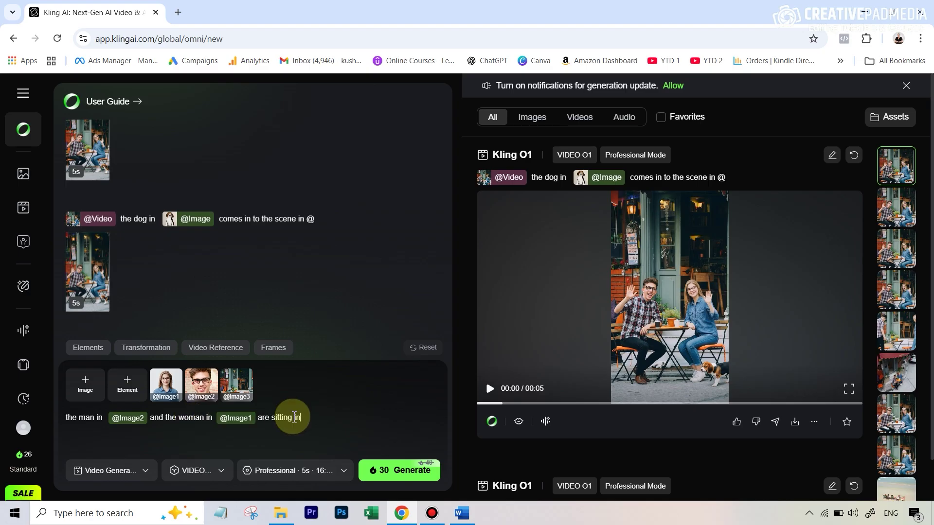
pyautogui.write('are sitting in the cad')
pyautogui.press('BackSpace')
pyautogui.write('fe shown in @im')
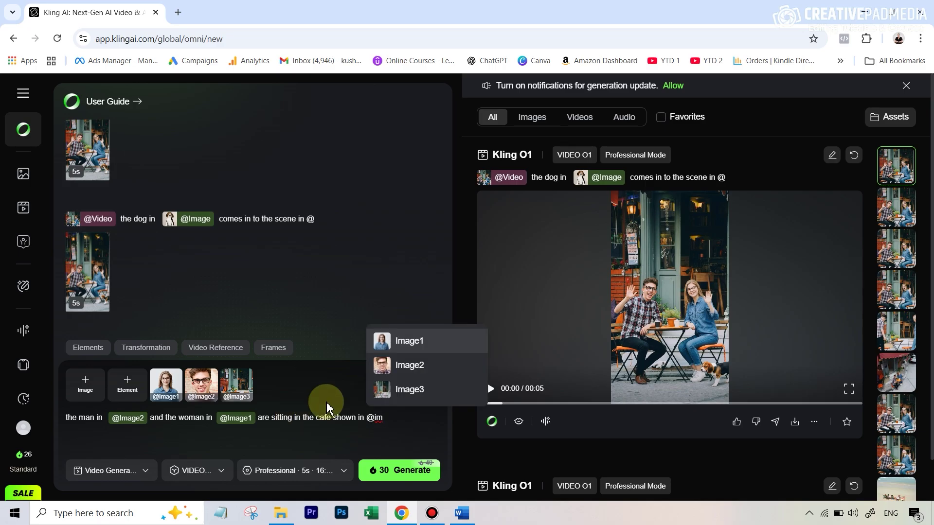
pyautogui.click(418, 391)
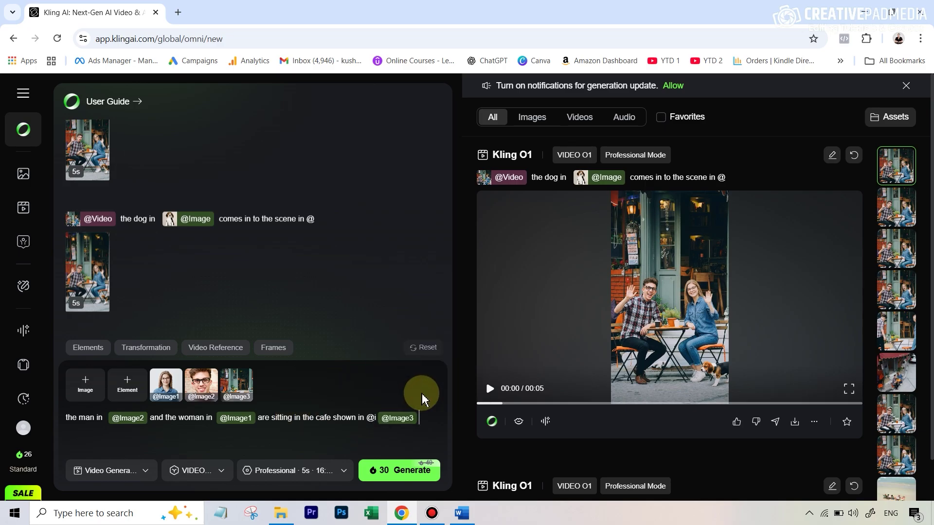
pyautogui.write('. They are looking at the camera and smiling and waving their hands.')
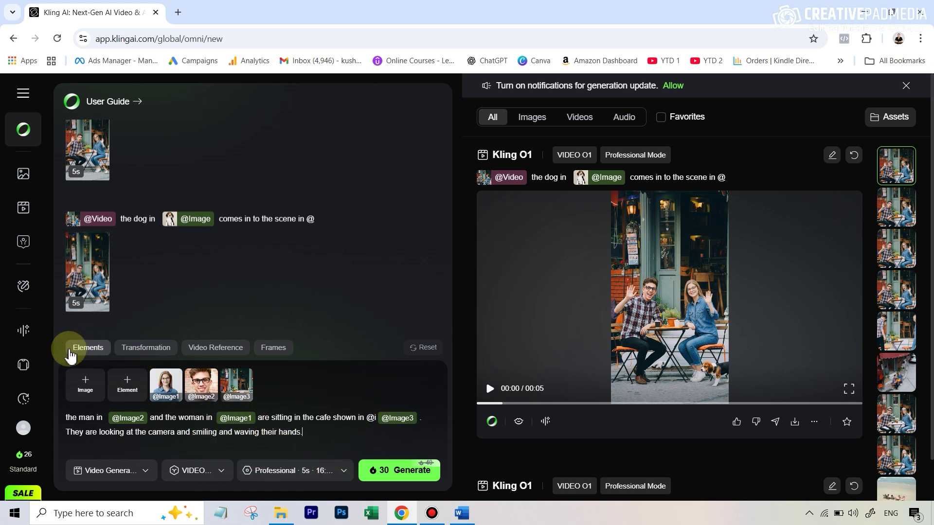
pyautogui.moveTo(173, 400)
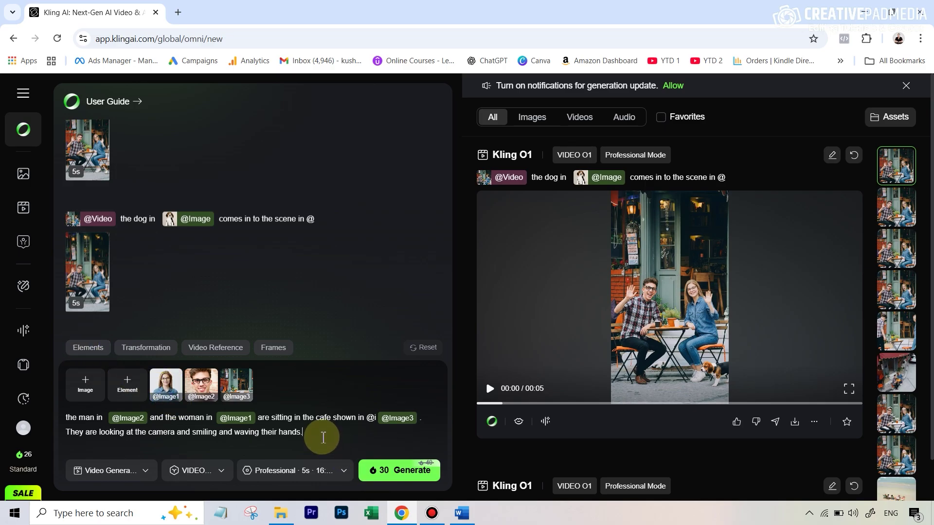
# Check the generation type and model options, and set the output video's aspect ratio to 9:16
pyautogui.click(109, 471)
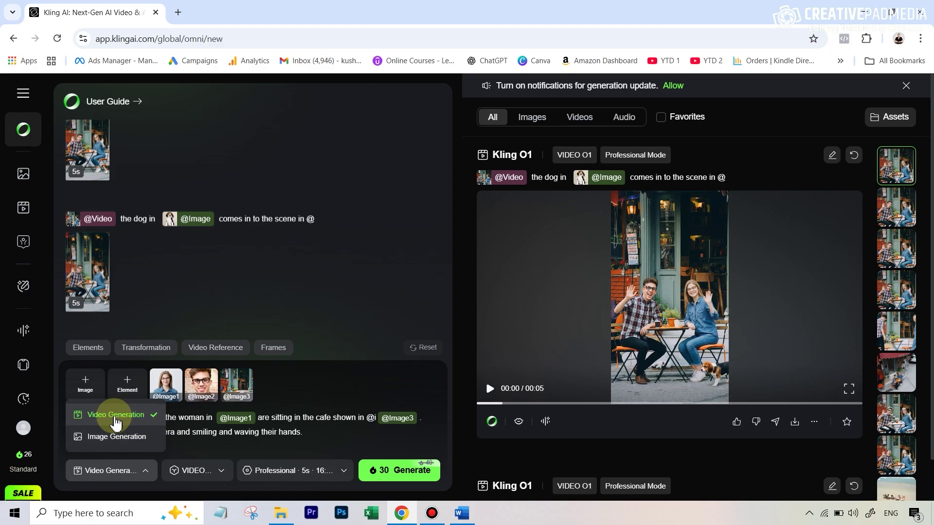
pyautogui.click(290, 433)
pyautogui.click(211, 471)
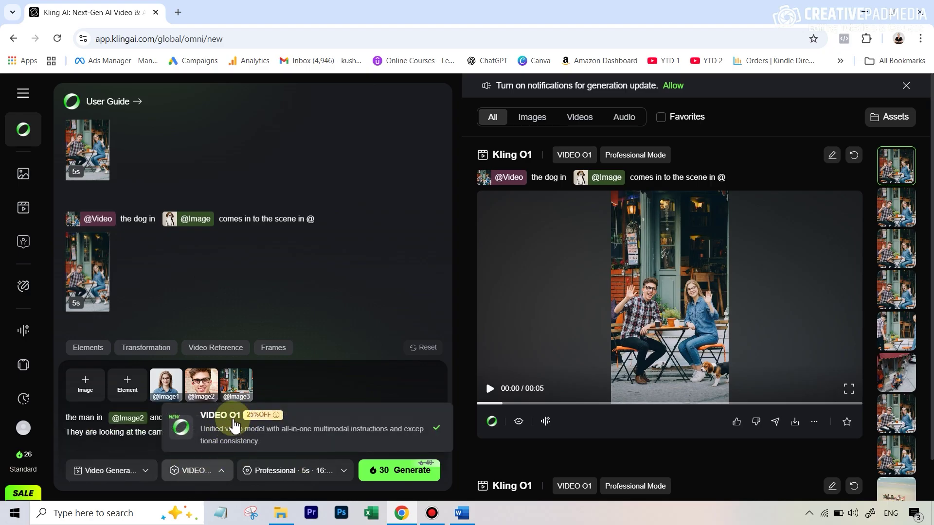
pyautogui.click(219, 473)
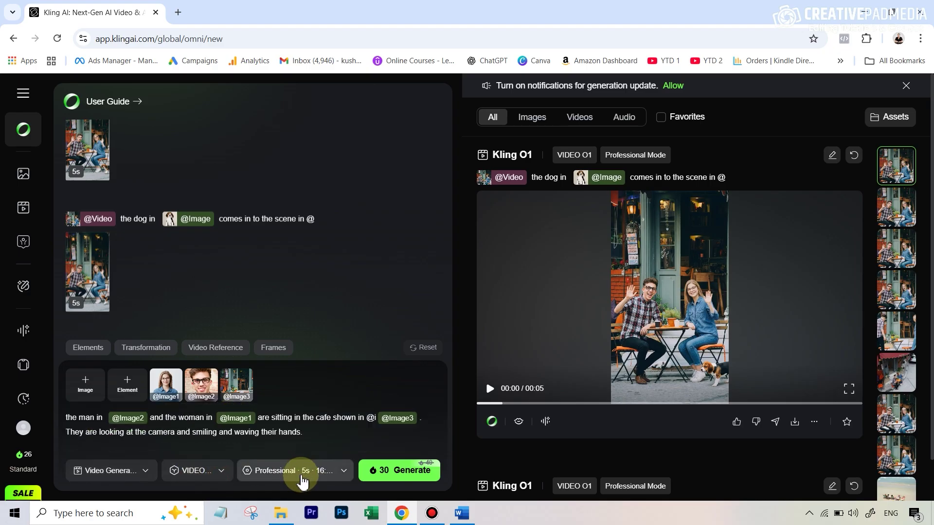
pyautogui.click(300, 468)
pyautogui.click(260, 286)
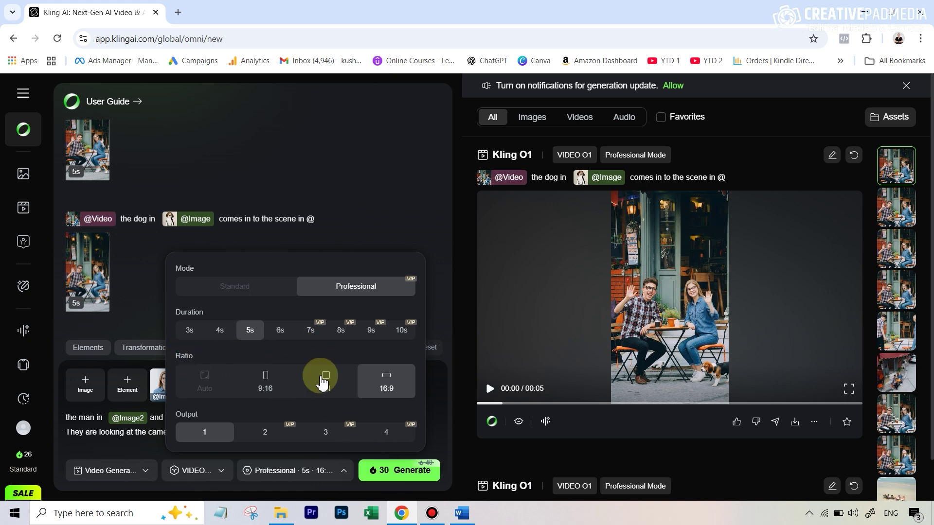
pyautogui.click(270, 384)
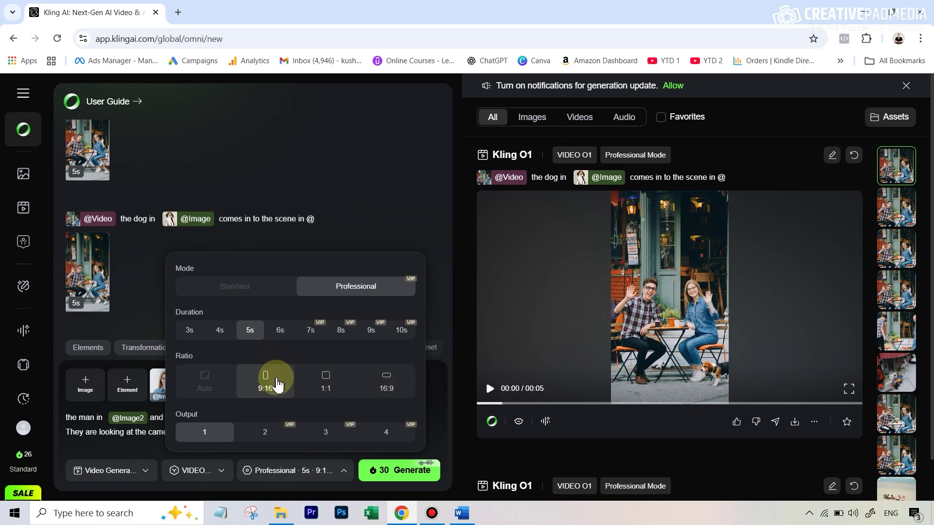
pyautogui.click(322, 473)
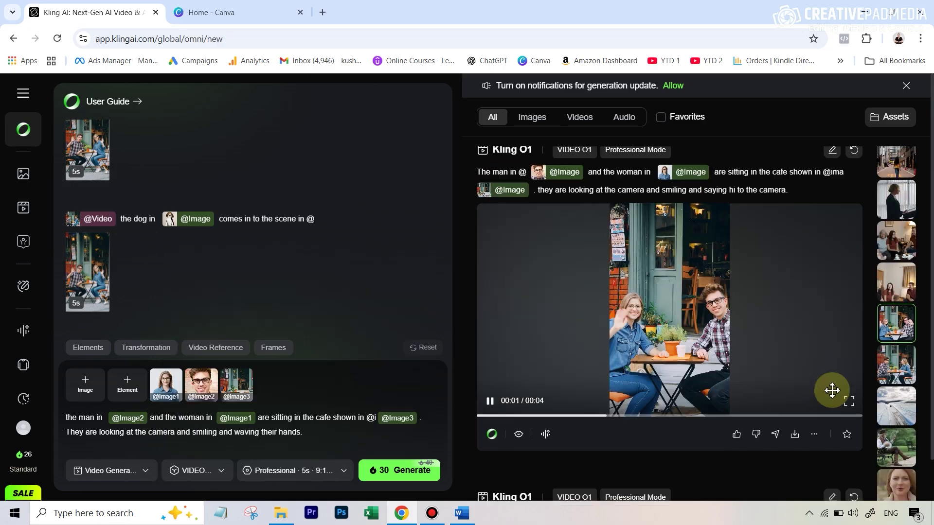
# View the generated video of the man and woman at the cafe in full screen, and return to the workspace
pyautogui.click(849, 403)
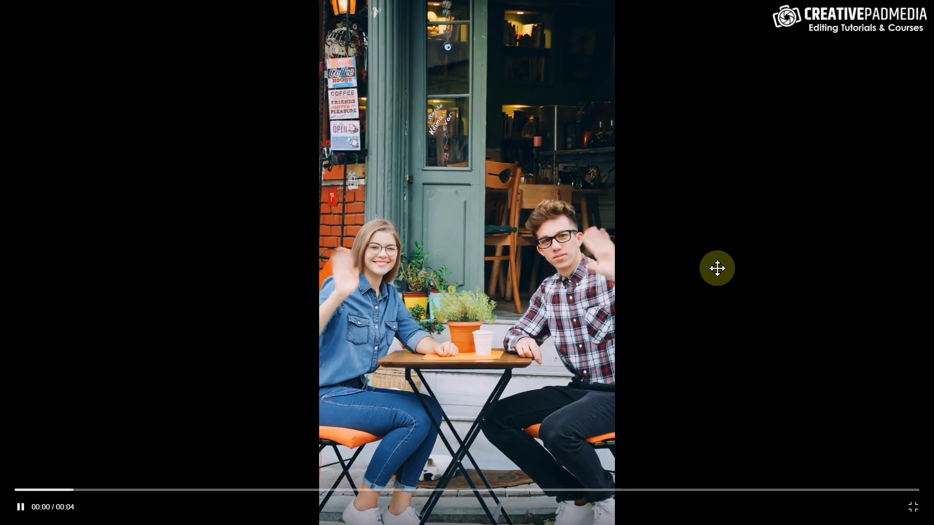
pyautogui.press('Escape')
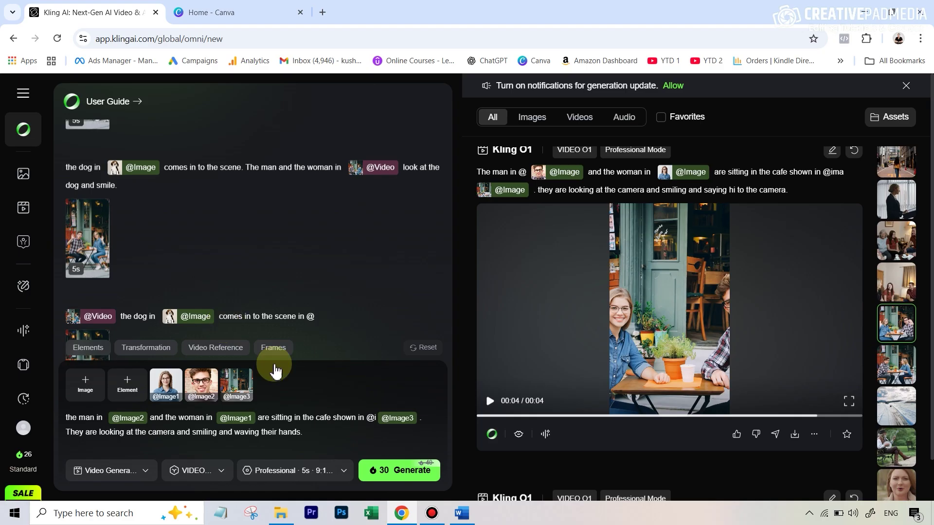
pyautogui.moveTo(205, 386)
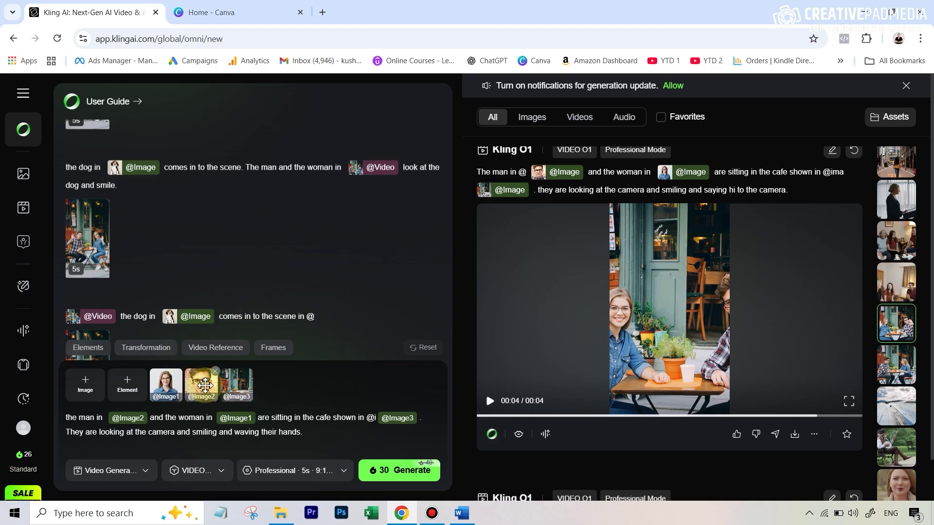
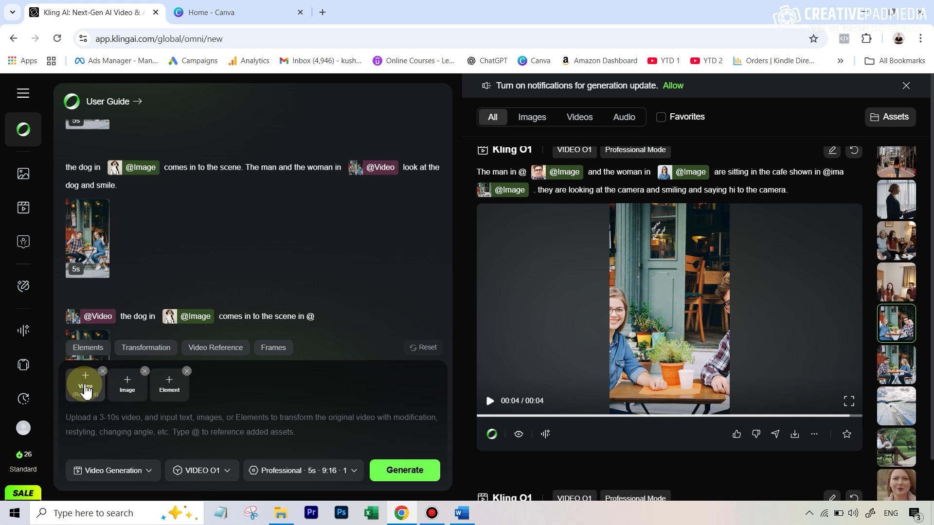
# Add the clip of the couple at the cafe table as the required video for Transformation mode
pyautogui.click(86, 389)
pyautogui.click(77, 424)
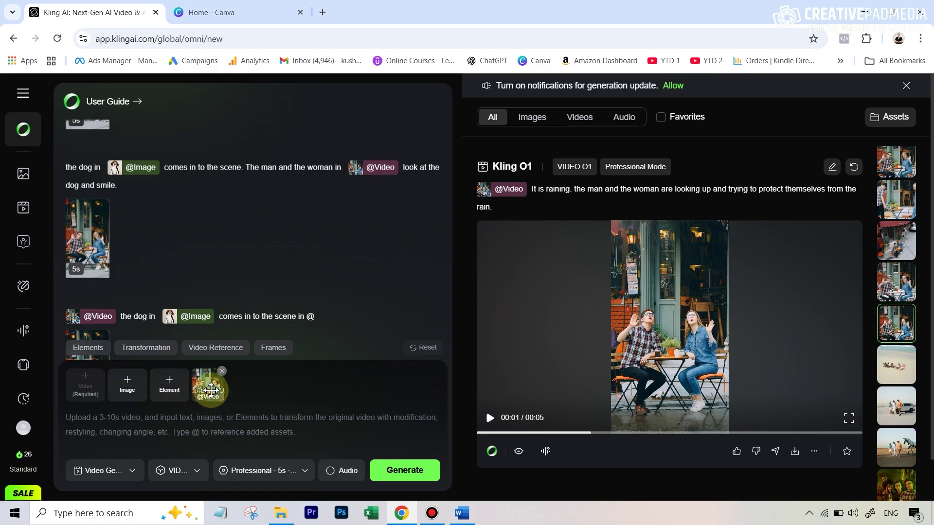
# Play the "It is raining" result in full screen, replay it from the beginning, and exit full screen
pyautogui.click(706, 333)
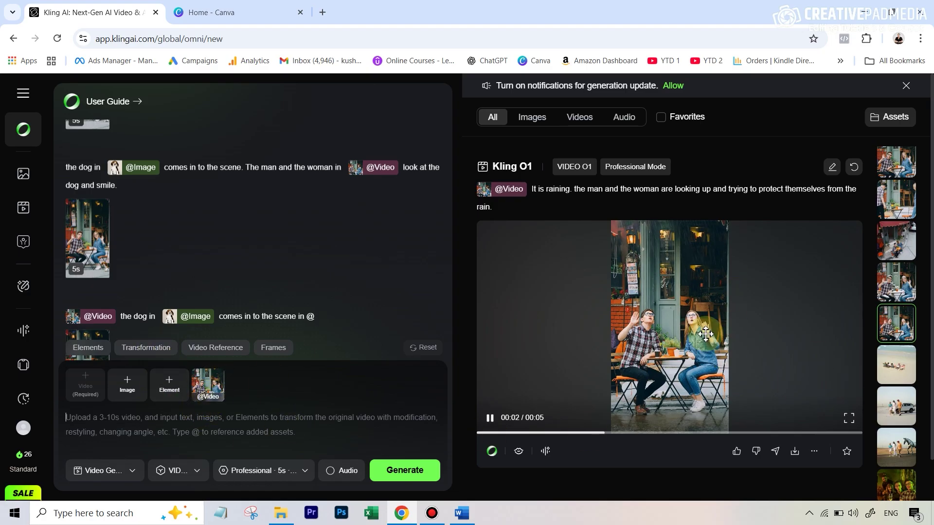
pyautogui.click(850, 419)
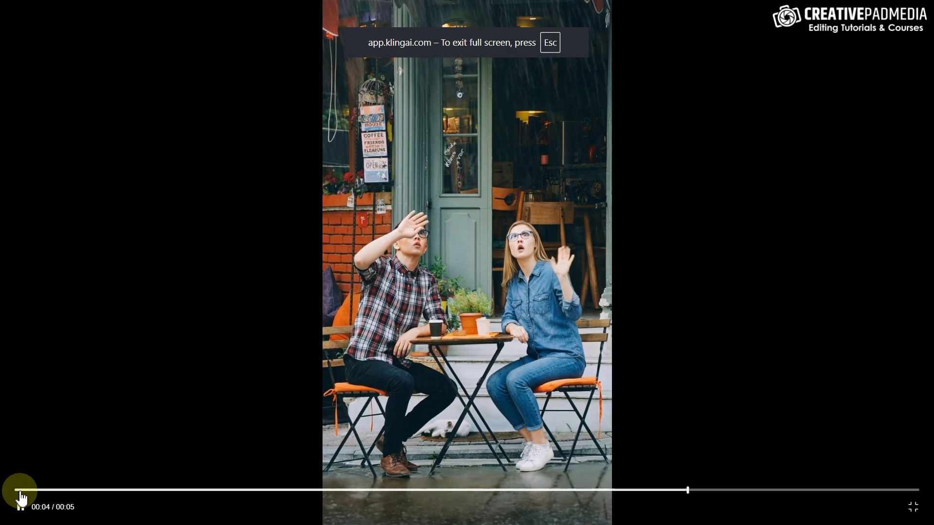
pyautogui.click(18, 492)
pyautogui.click(19, 503)
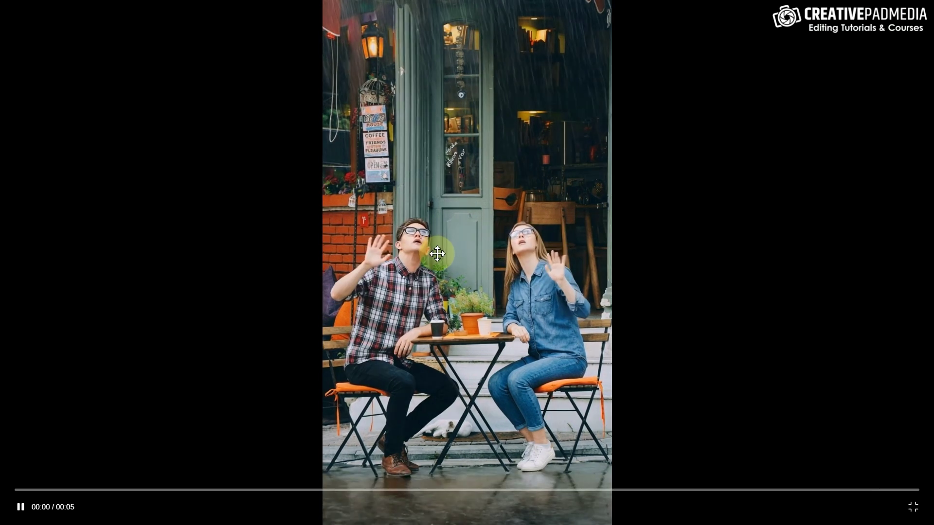
pyautogui.press('Escape')
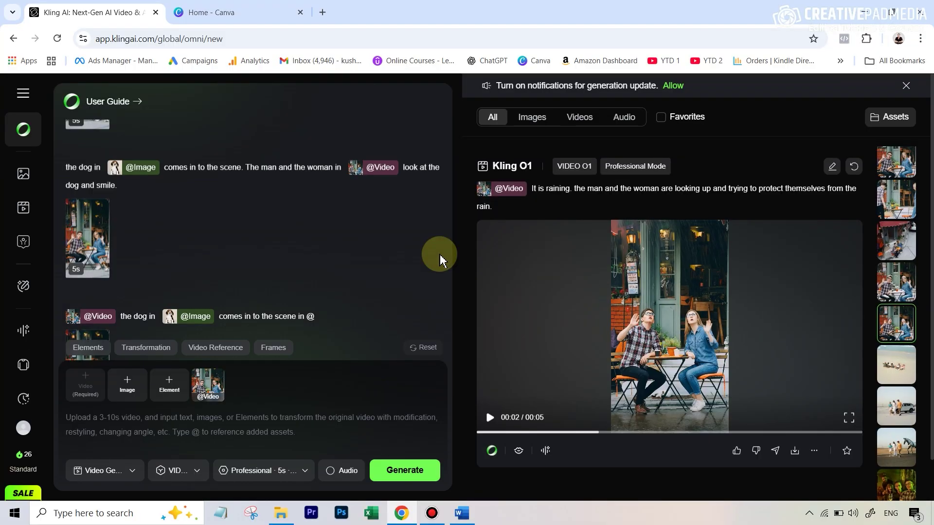
# View the "It is snowing" and "turn this into a drone shot" results in full screen, and return to the workspace
pyautogui.click(705, 249)
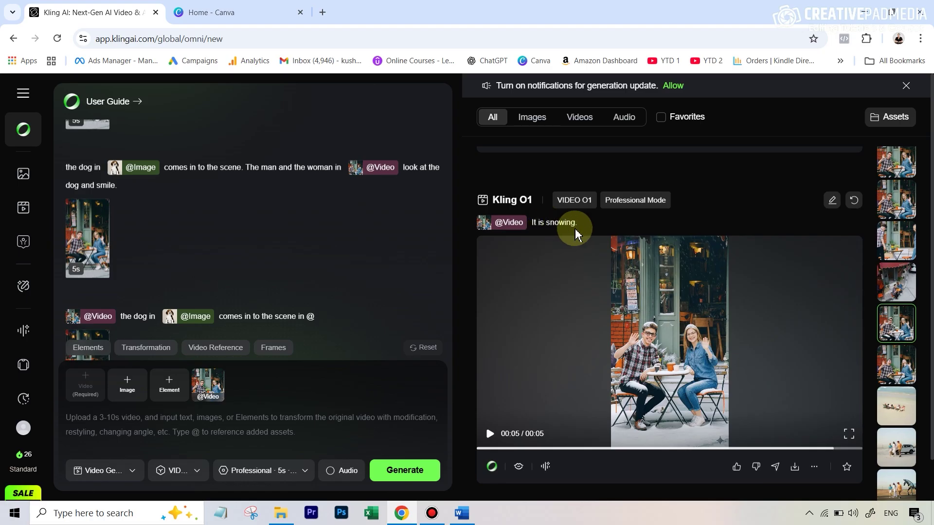
pyautogui.click(849, 435)
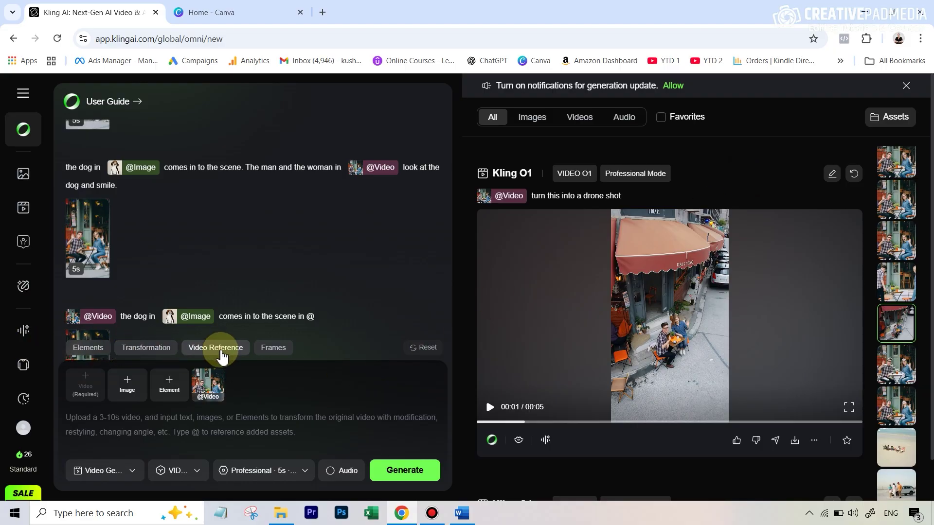
pyautogui.click(715, 412)
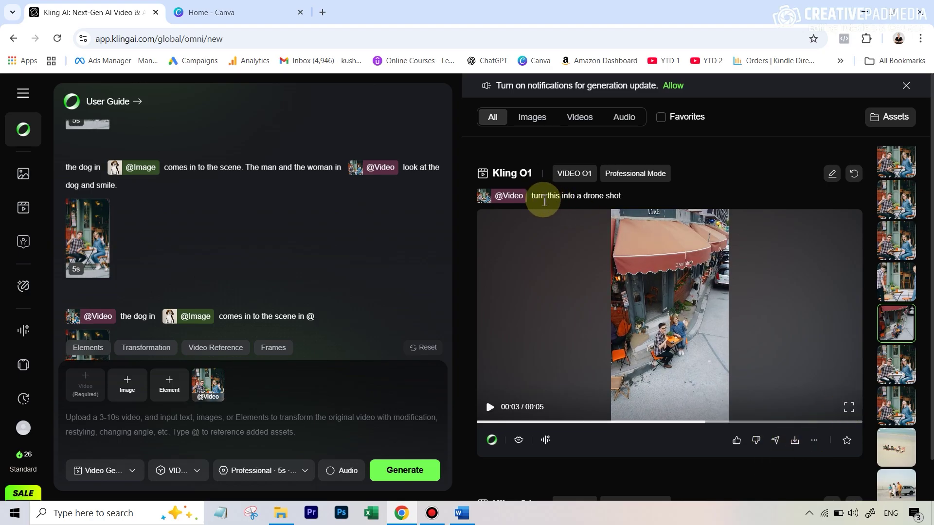
pyautogui.click(847, 413)
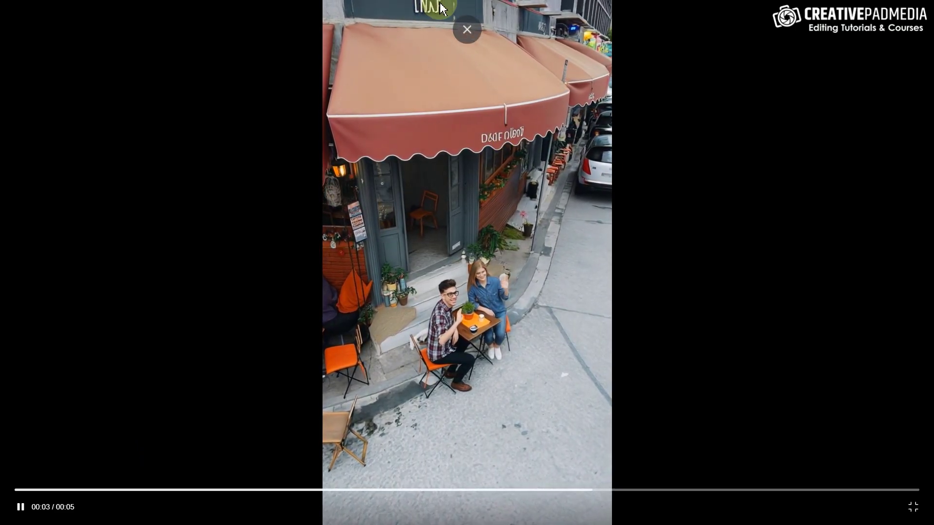
pyautogui.press('Escape')
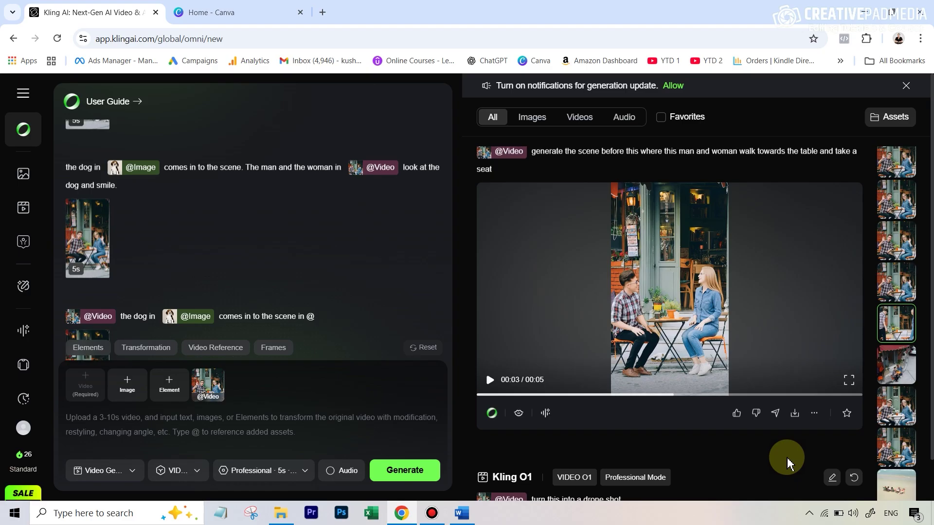
# Switch to Video Reference mode with the couple's cafe clip as the reference video, ready for a prompt
pyautogui.click(225, 349)
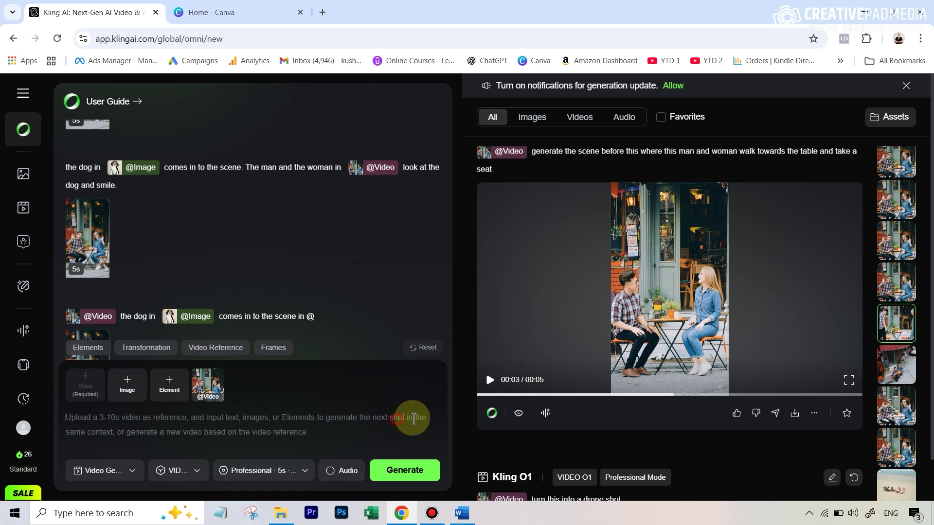
pyautogui.click(120, 427)
pyautogui.moveTo(203, 387)
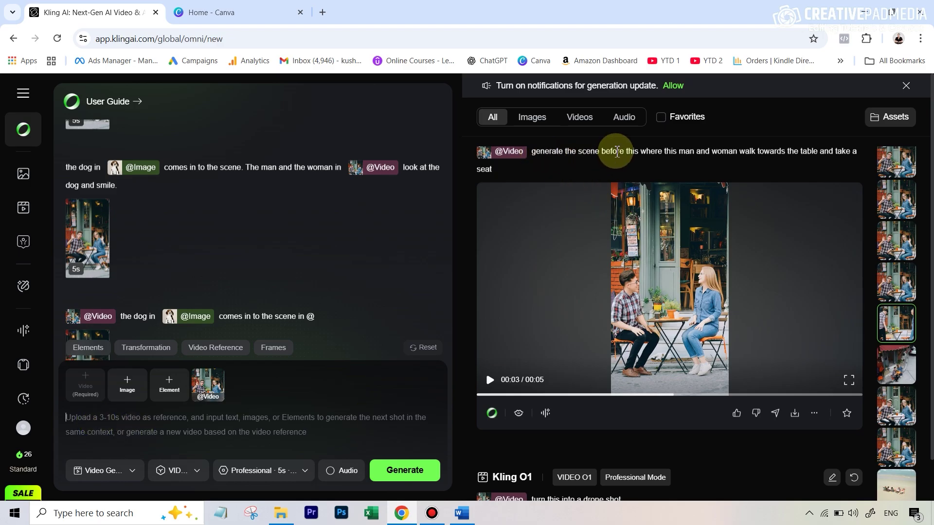
# View the result of the man and woman walking to the table in full screen, and return to the prompt
pyautogui.click(849, 384)
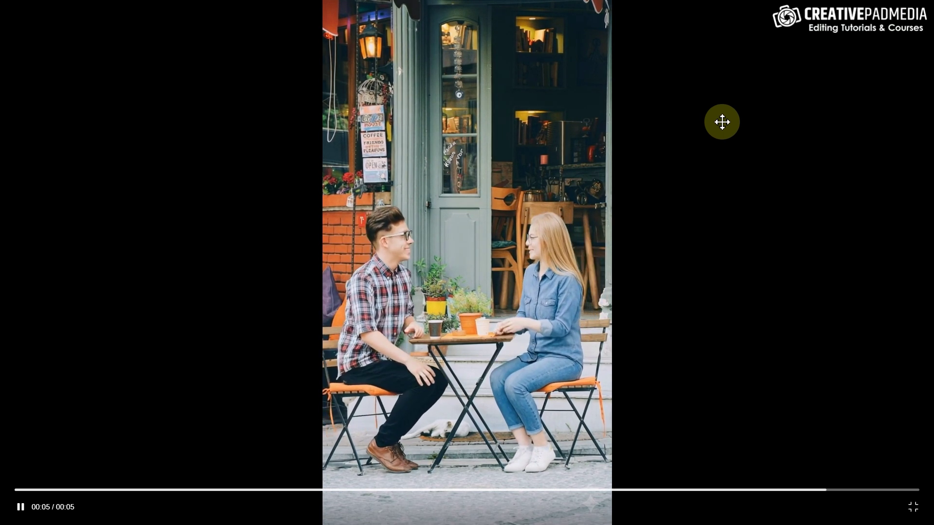
pyautogui.press('Escape')
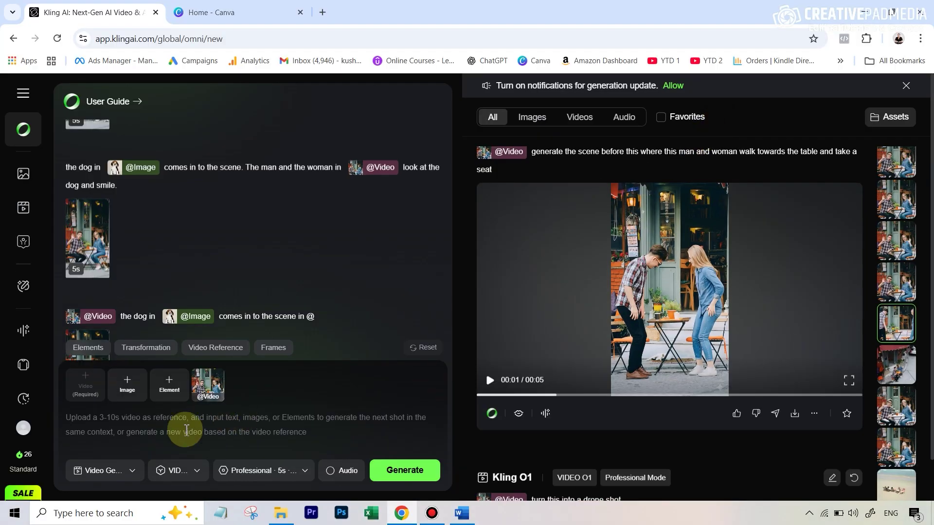
pyautogui.click(216, 421)
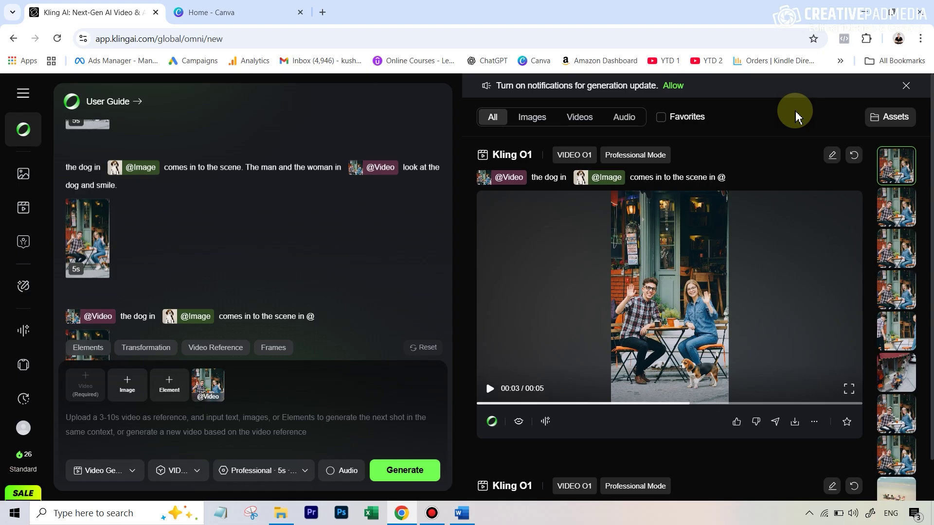
# Switch back to Transformation mode and view the result of the dog joining the couple in full screen
pyautogui.click(154, 355)
pyautogui.moveTo(207, 391)
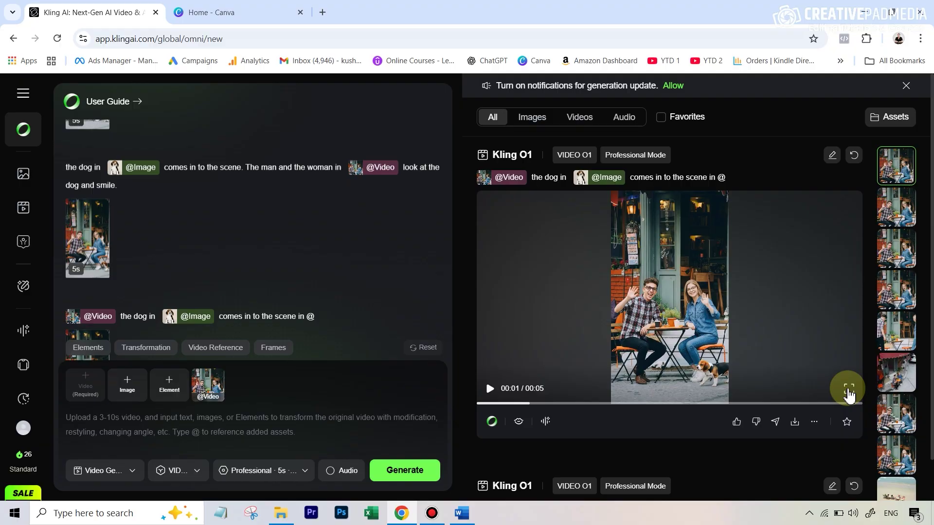
pyautogui.click(849, 389)
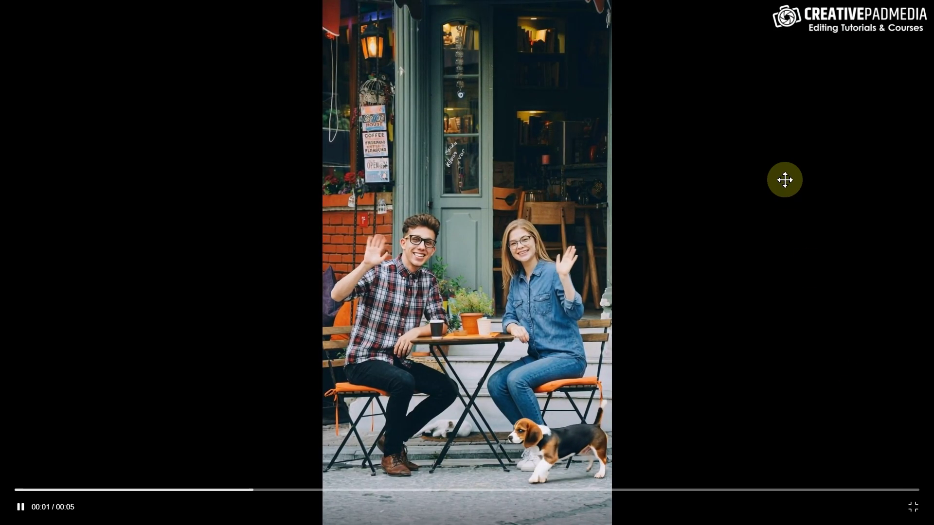
pyautogui.press('Escape')
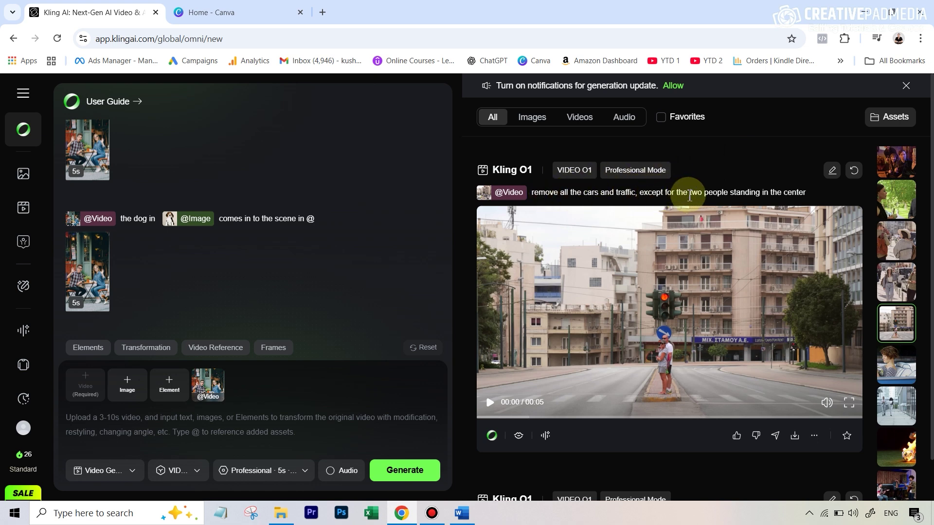
# View the results for removing the cars and traffic and for replacing the guitarist in full screen, and return to the workspace
pyautogui.click(849, 402)
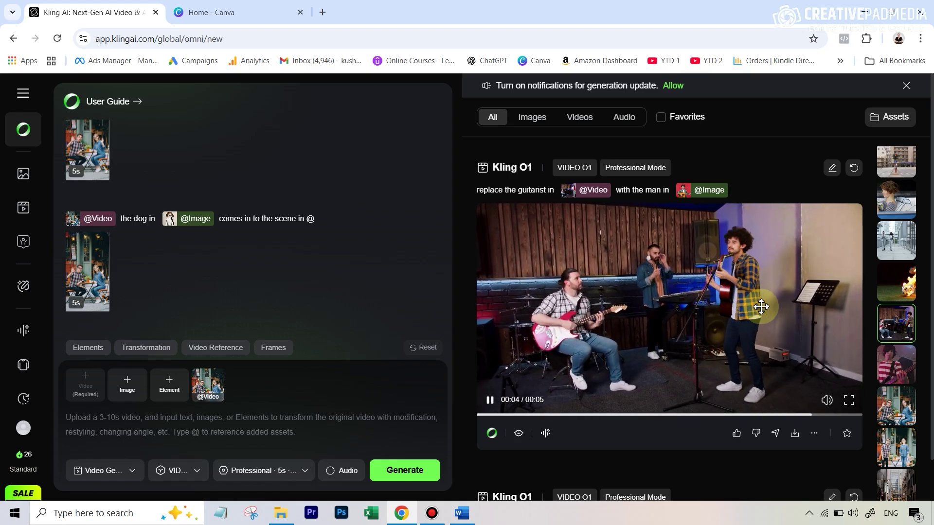
pyautogui.click(846, 403)
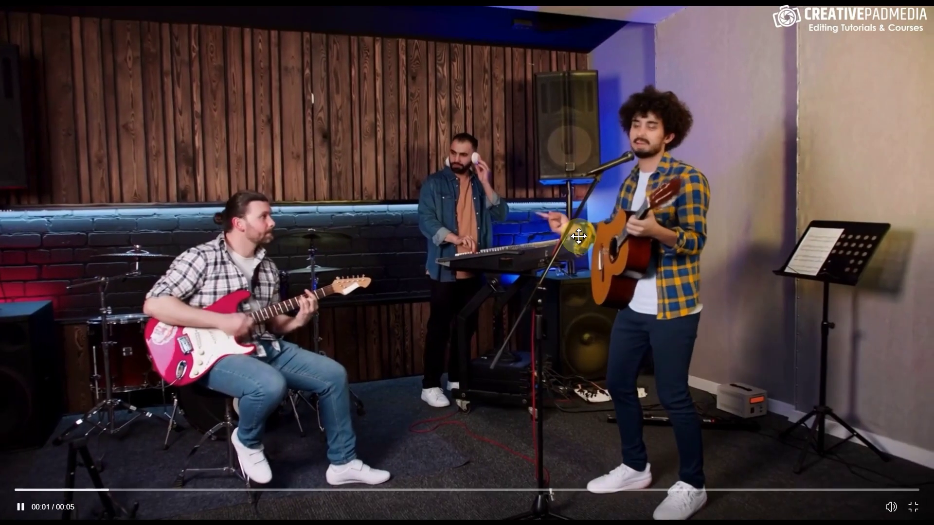
pyautogui.press('Escape')
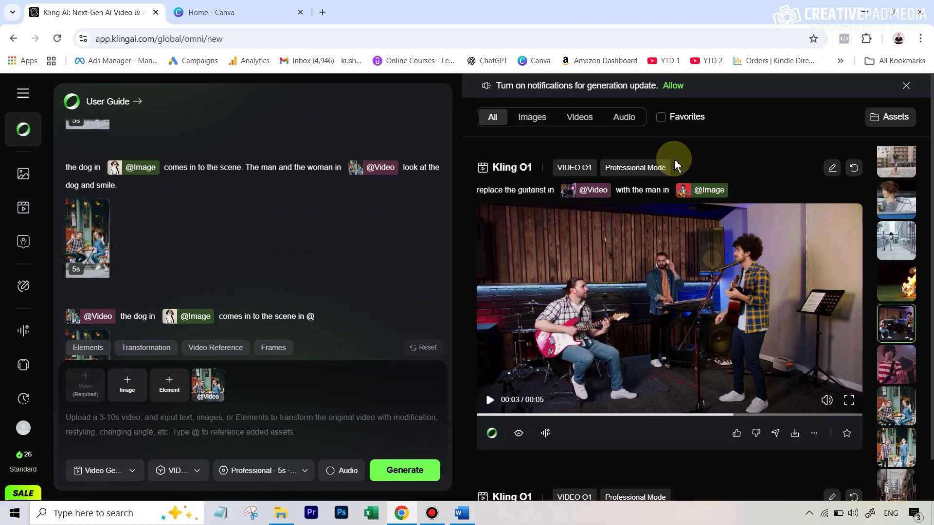
pyautogui.click(625, 331)
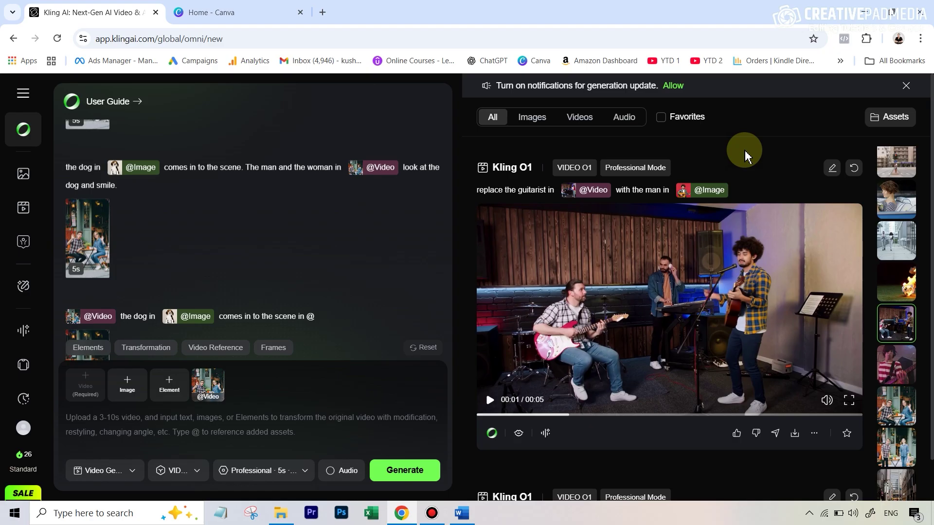
# Play the result of the two people disintegrating into dust, view it in full screen, and return to the workspace
pyautogui.scroll(5, 746, 156)
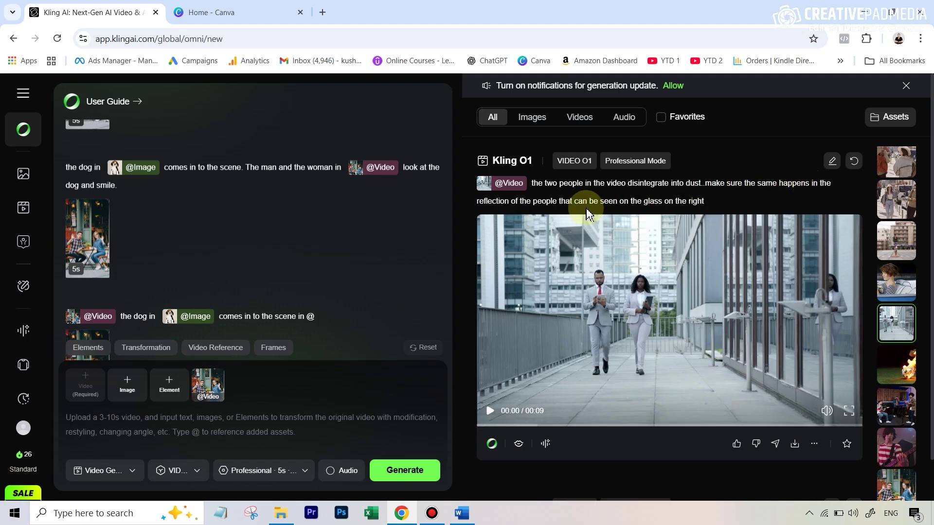
pyautogui.click(807, 272)
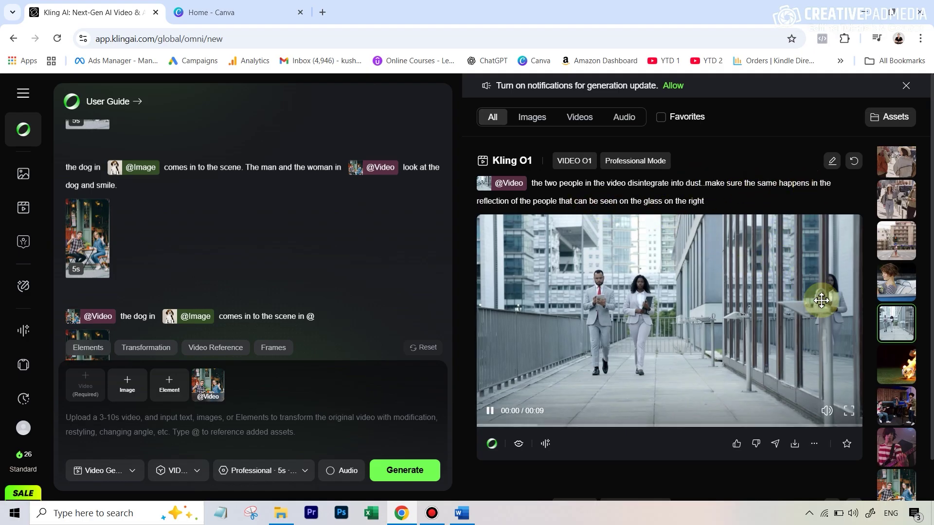
pyautogui.click(829, 341)
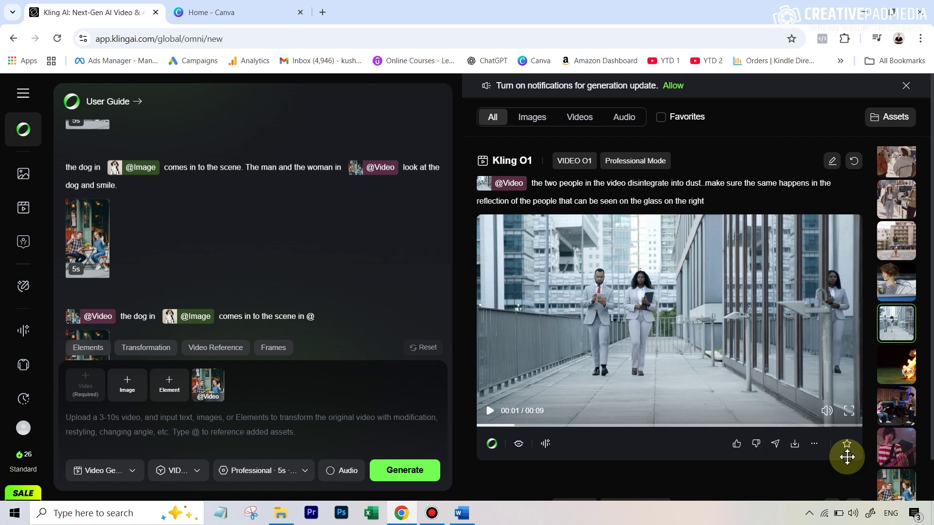
pyautogui.click(849, 412)
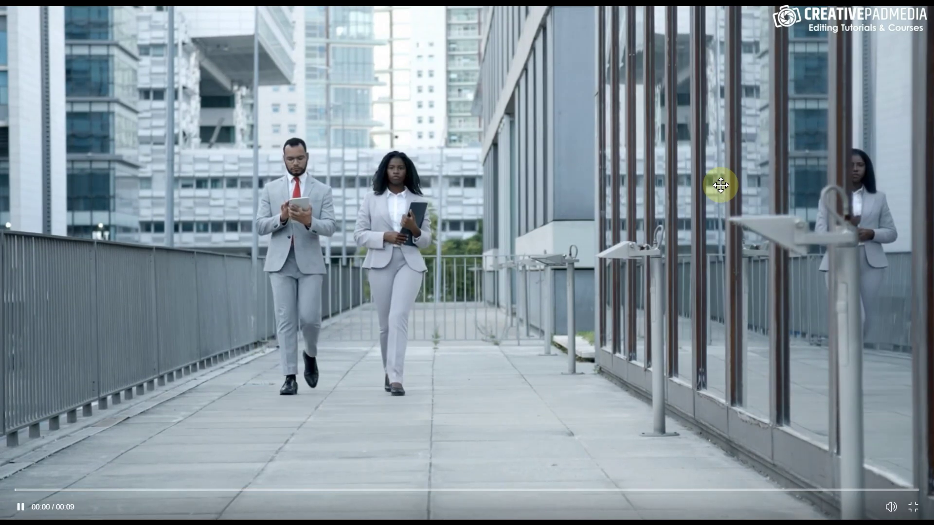
pyautogui.press('Escape')
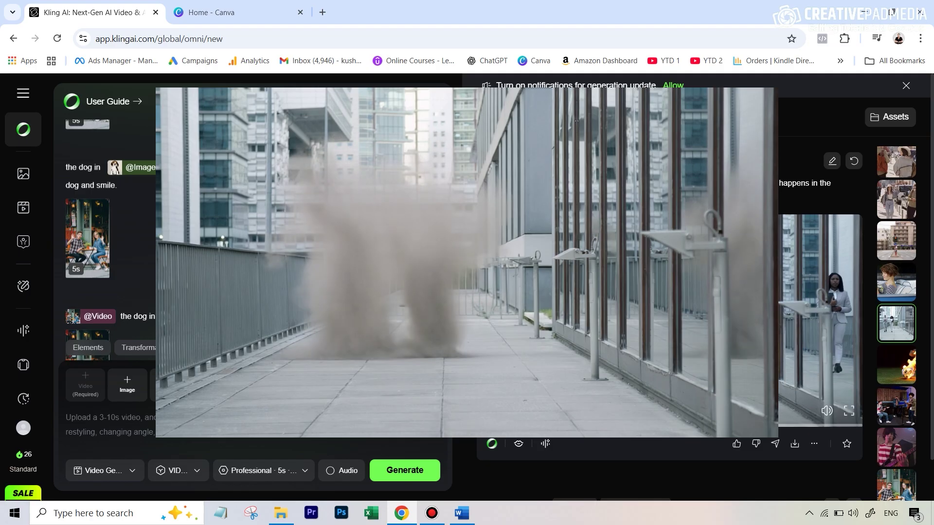
# View the "when the ball is kicked, it turns into a fireball" result in full screen, and exit full screen
pyautogui.scroll(-5, 716, 205)
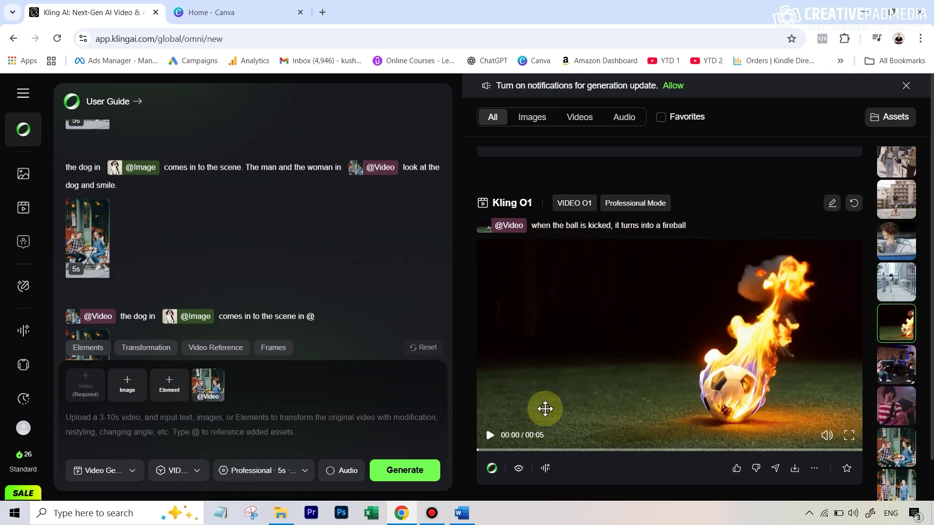
pyautogui.click(849, 436)
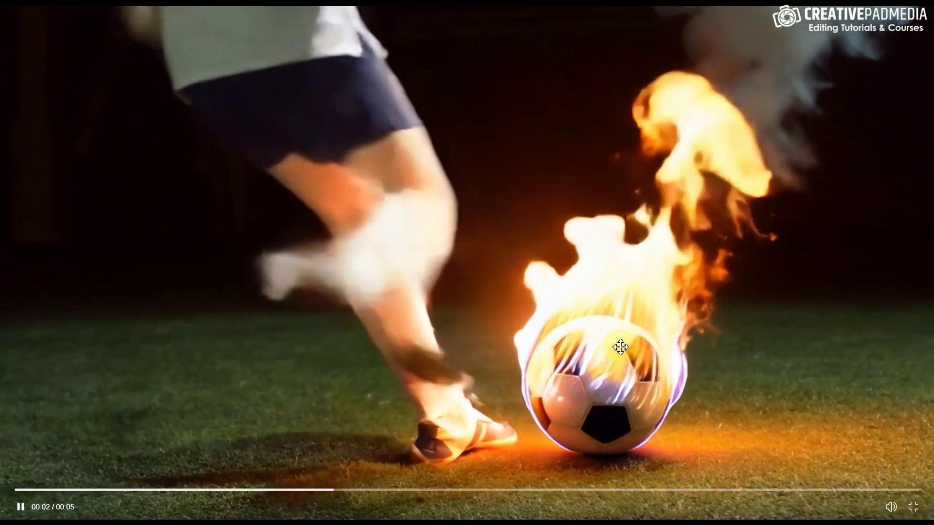
pyautogui.click(607, 346)
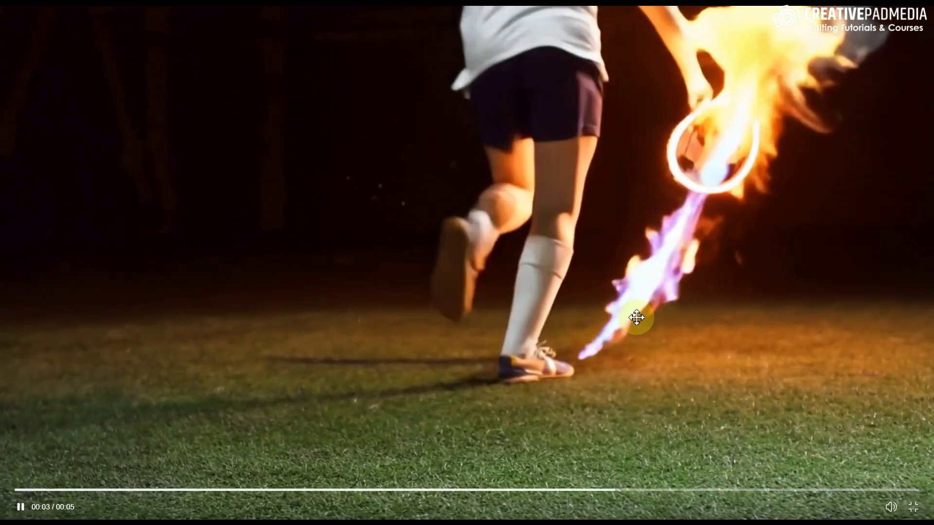
pyautogui.press('Escape')
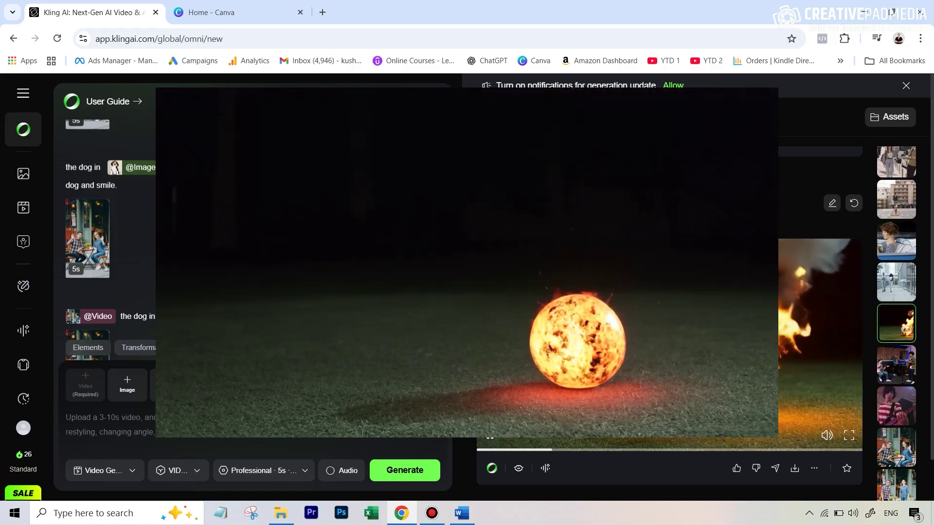
# View the result with the woman in the car replaced by the short-haired woman in full screen, and exit full screen
pyautogui.click(437, 517)
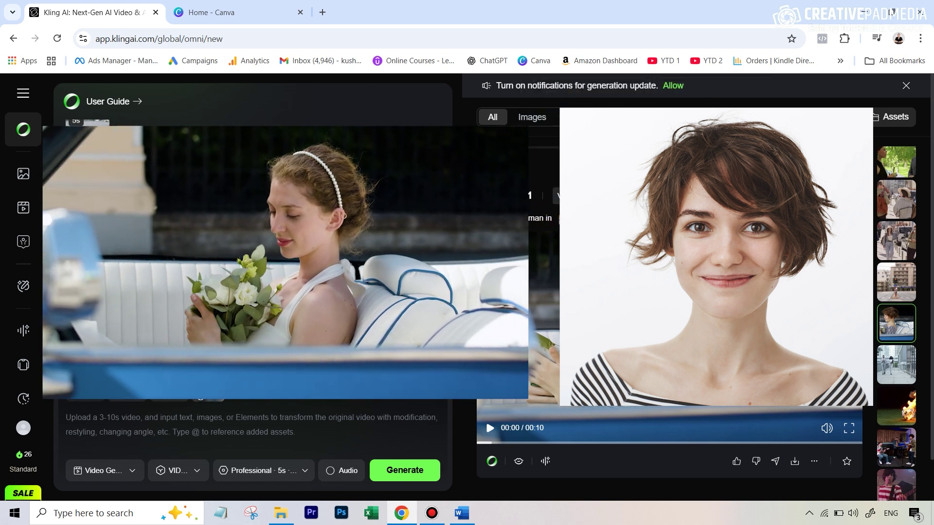
pyautogui.click(848, 428)
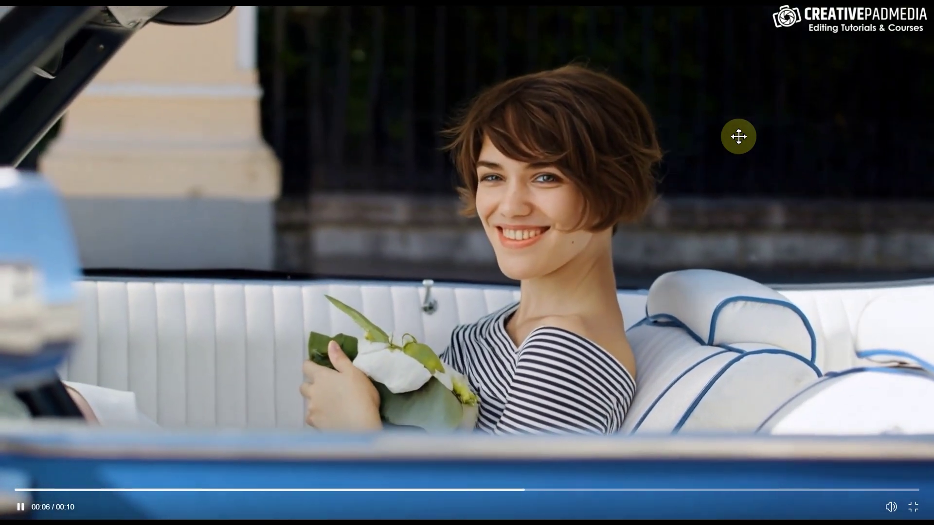
pyautogui.press('Escape')
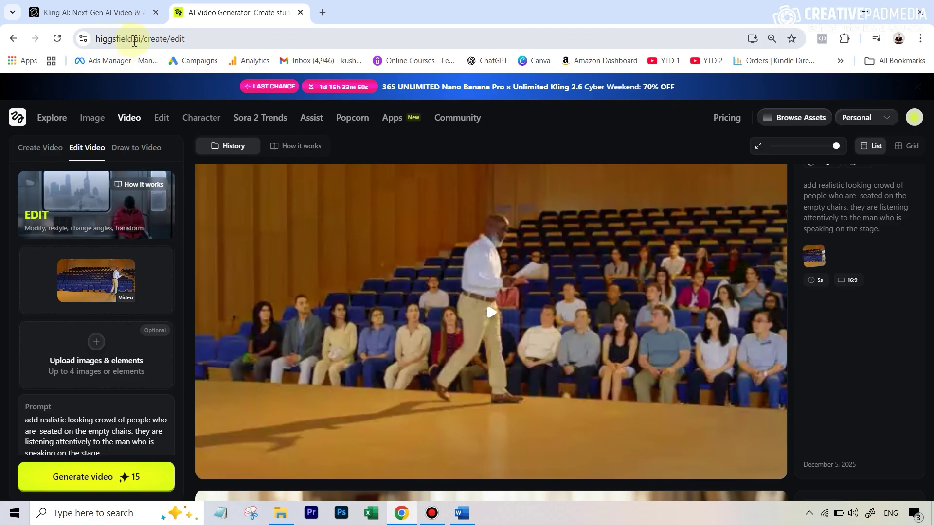
# Examine Higgsfield's video features and its Edit Video form, including source video, optional images, prompt, duration, aspect ratio and Kling O1 Video Edit model
pyautogui.moveTo(130, 125)
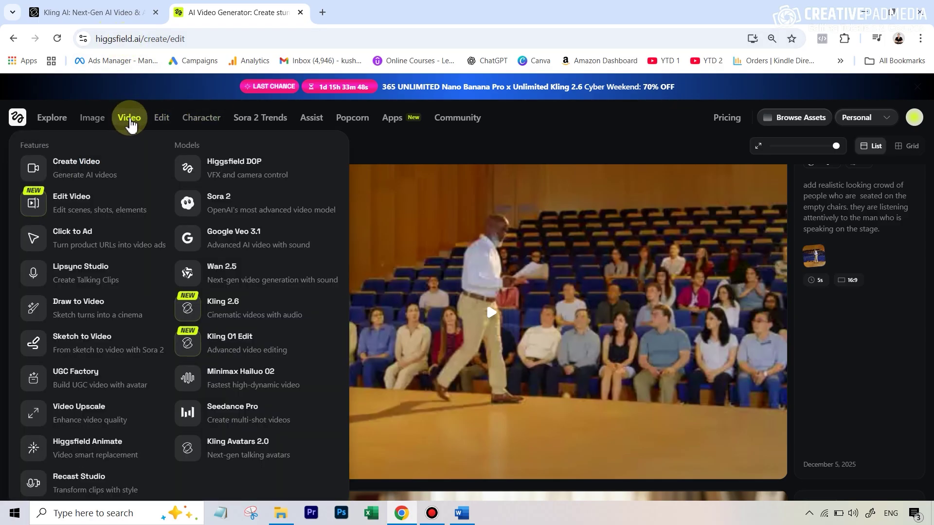
pyautogui.moveTo(162, 119)
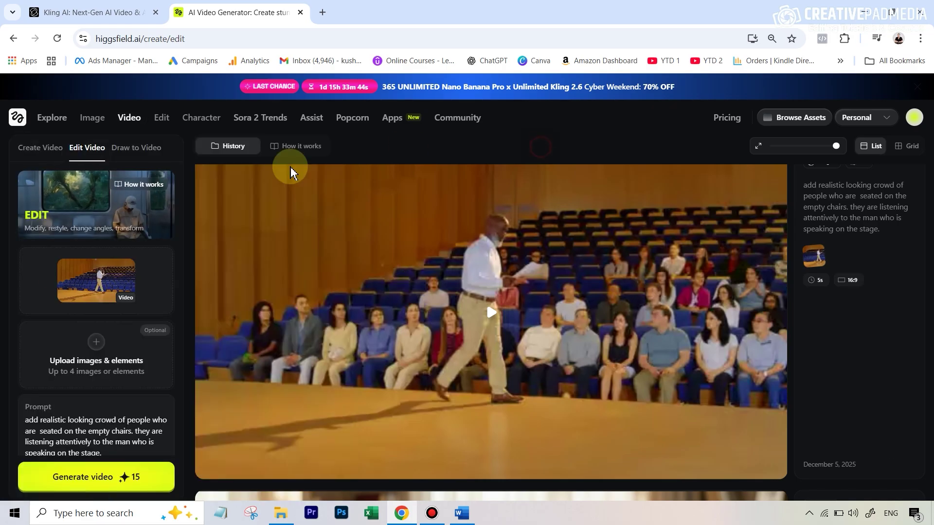
pyautogui.scroll(-4, 99, 194)
pyautogui.scroll(4, 94, 202)
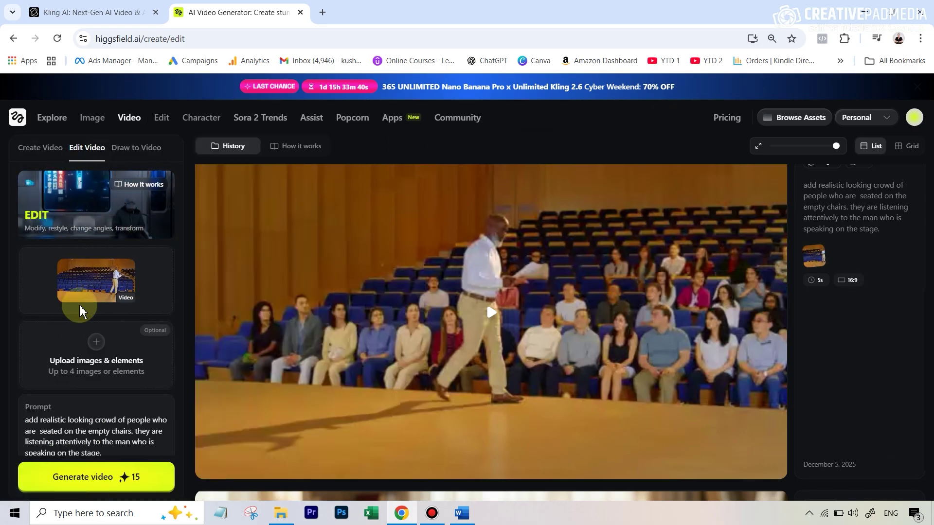
pyautogui.scroll(-4, 99, 391)
pyautogui.scroll(4, 98, 396)
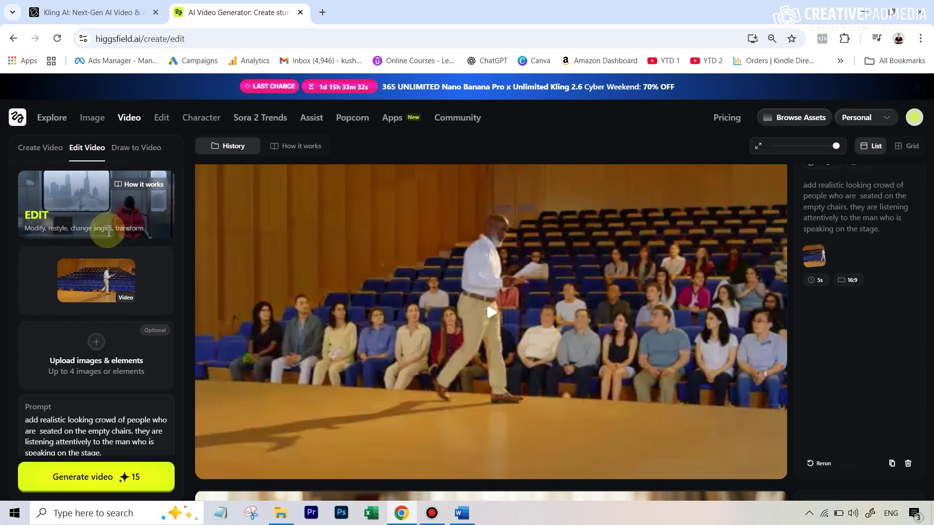
pyautogui.scroll(-1, 100, 287)
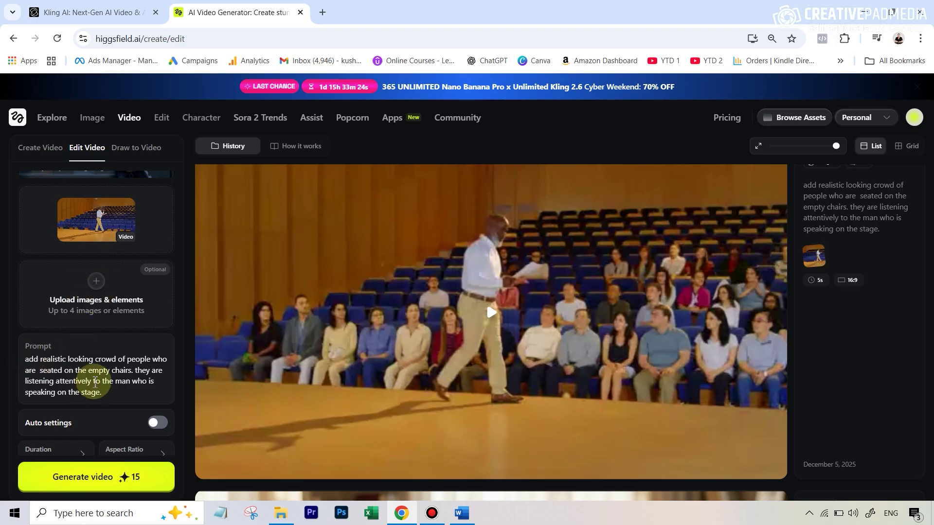
pyautogui.scroll(-1, 104, 391)
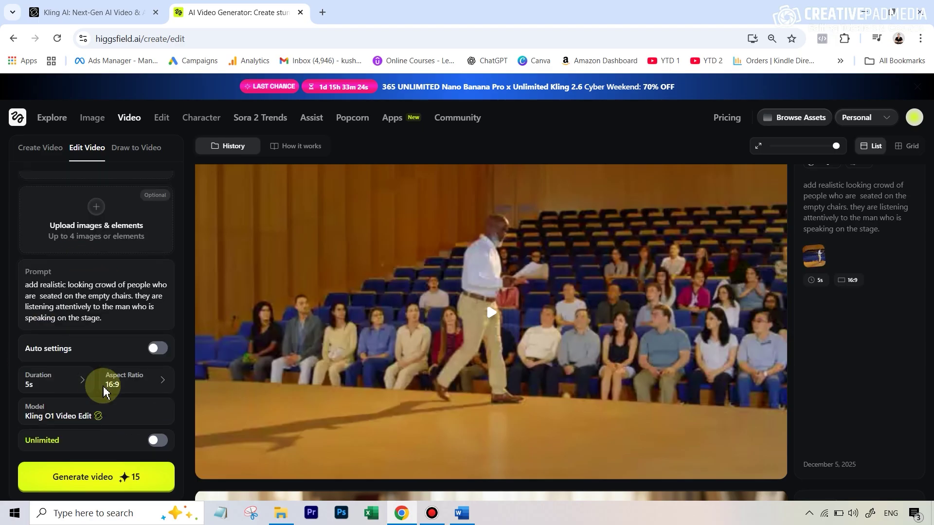
pyautogui.click(47, 391)
pyautogui.click(144, 392)
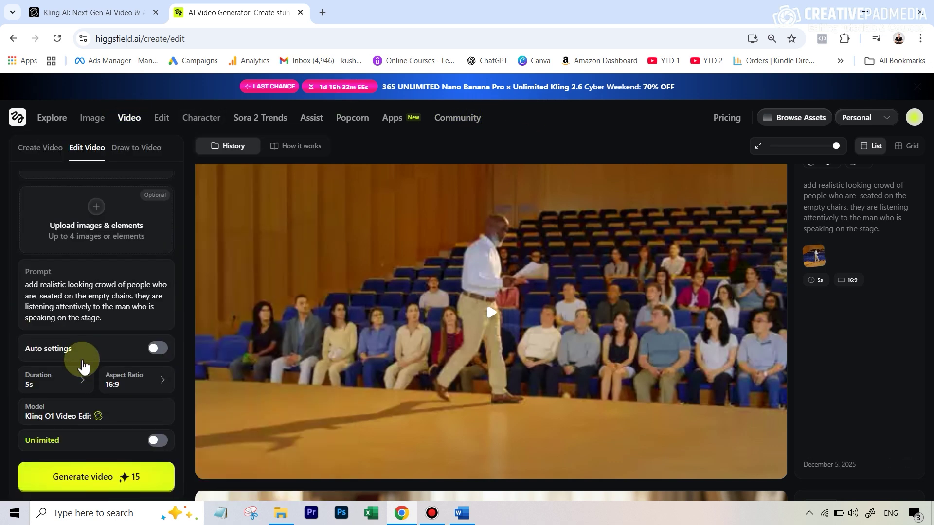
# Pause the result with the crowd added to the empty auditorium chairs, and play it in full screen
pyautogui.scroll(3, 82, 366)
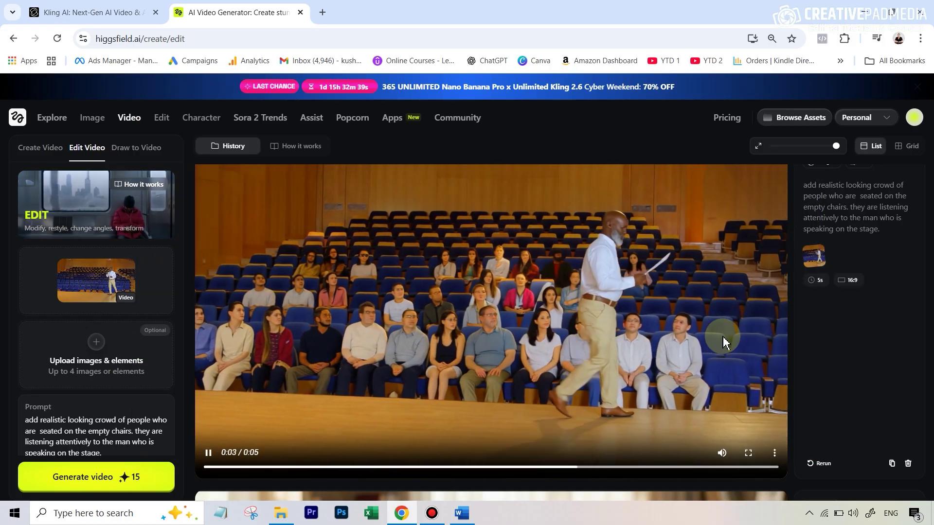
pyautogui.click(208, 454)
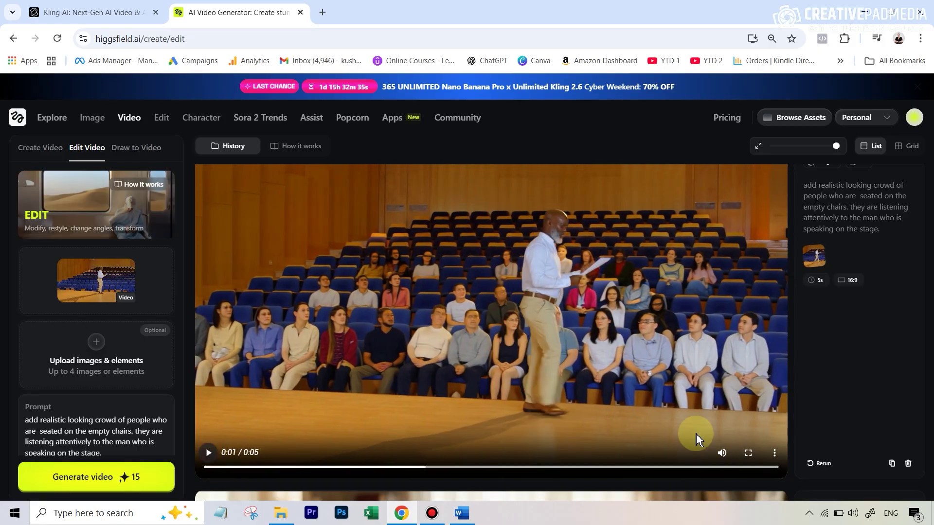
pyautogui.click(748, 454)
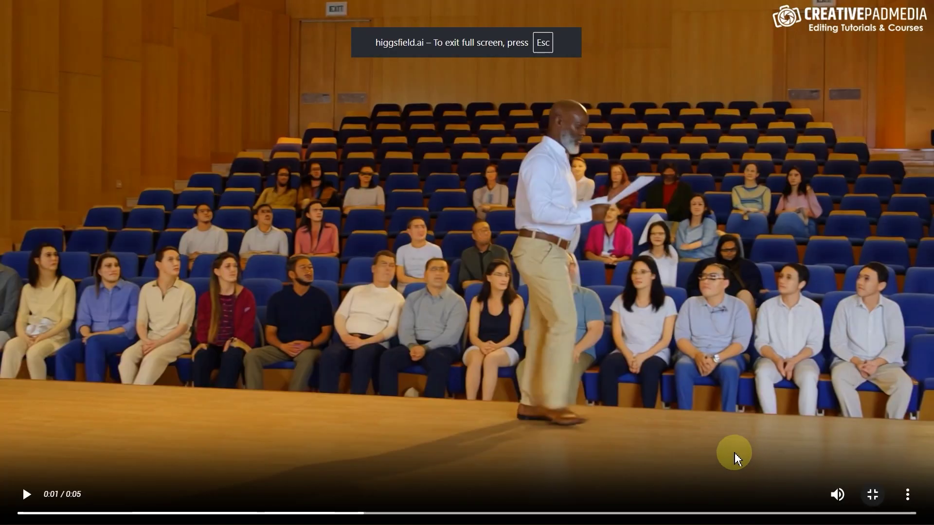
pyautogui.click(26, 495)
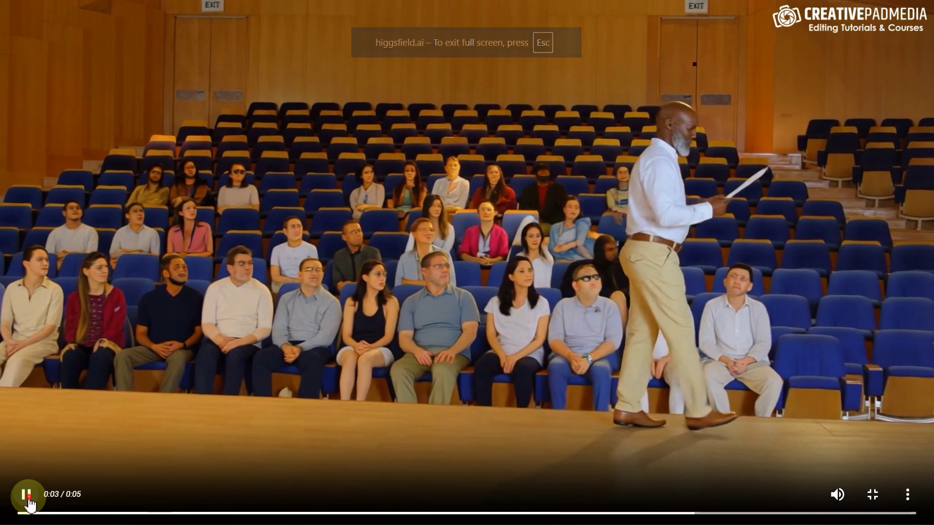
# Pause the result with the crowd added to the auditorium chairs, and exit full screen
pyautogui.click(597, 303)
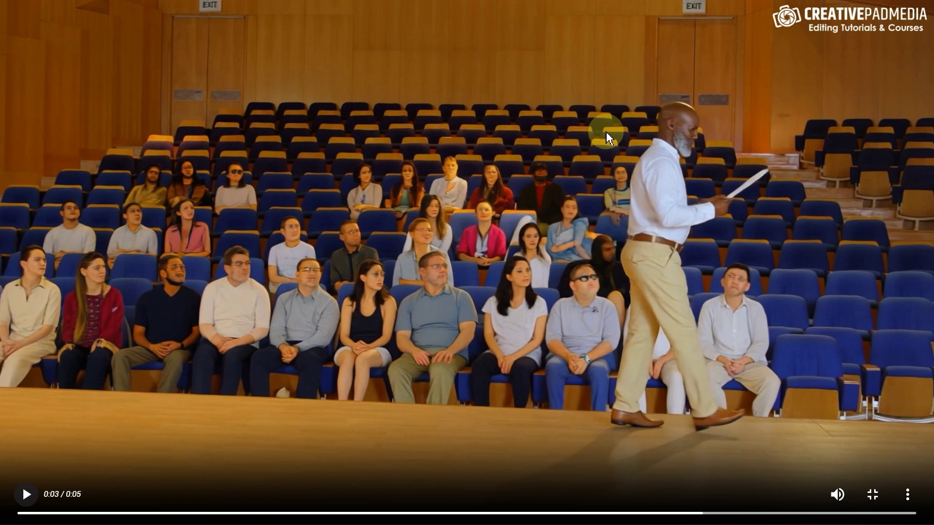
pyautogui.press('Escape')
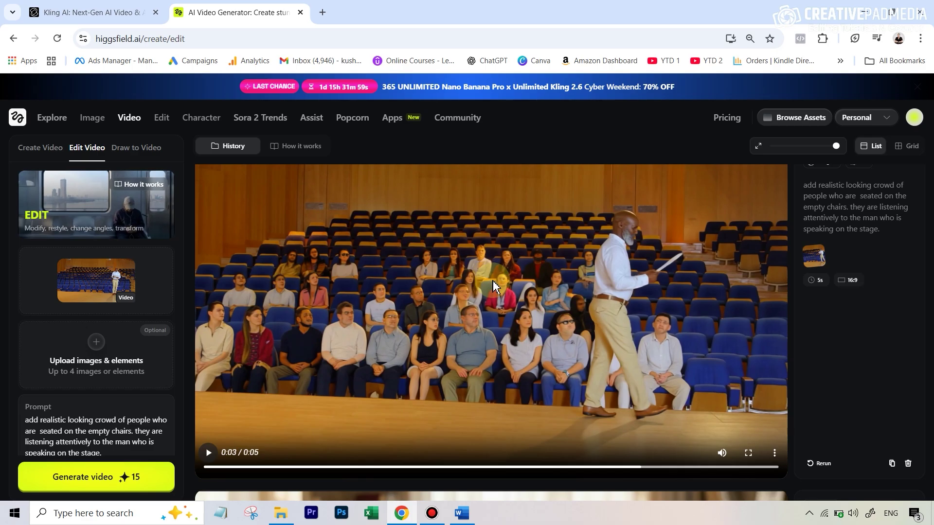
# Switch to Kling AI, play the next-scene result of three people walking away, and view the changed-angle clip of the man and woman
pyautogui.hotkey('ctrl', 'shift', 'Tab')
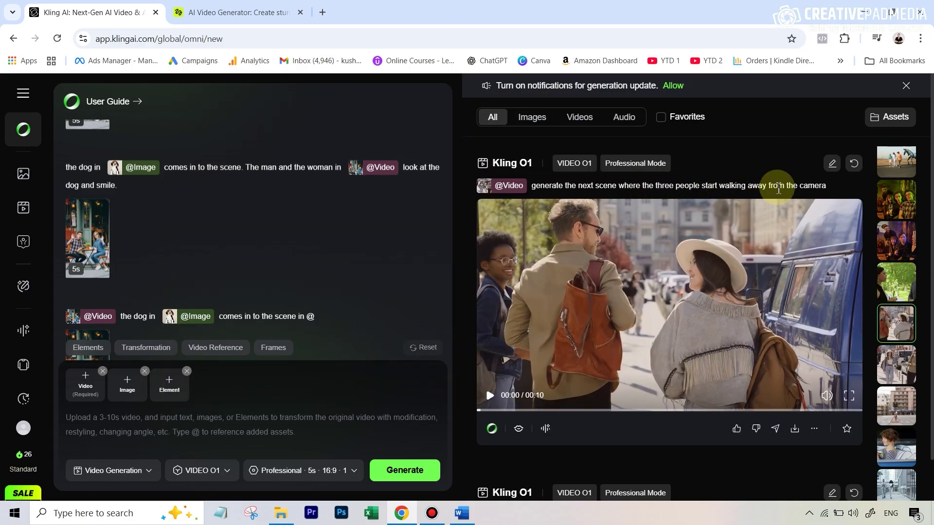
pyautogui.click(490, 397)
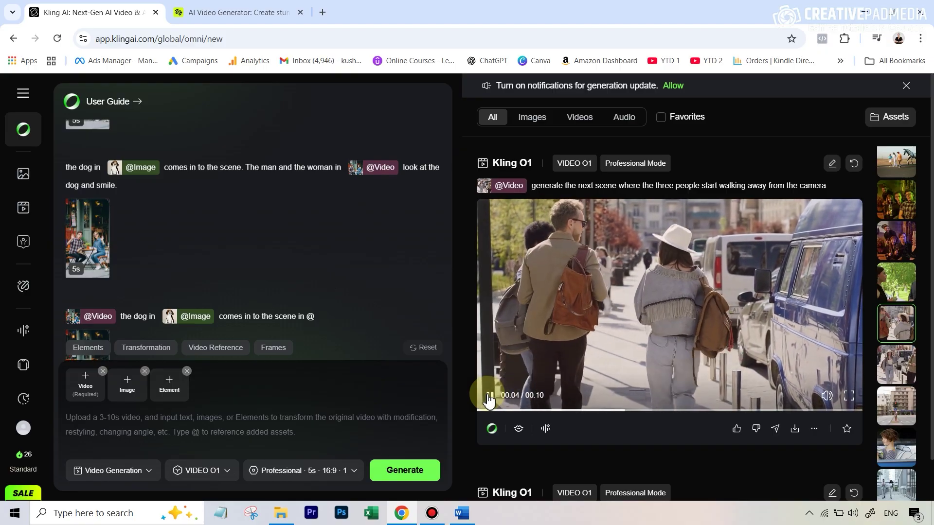
pyautogui.scroll(5, 657, 200)
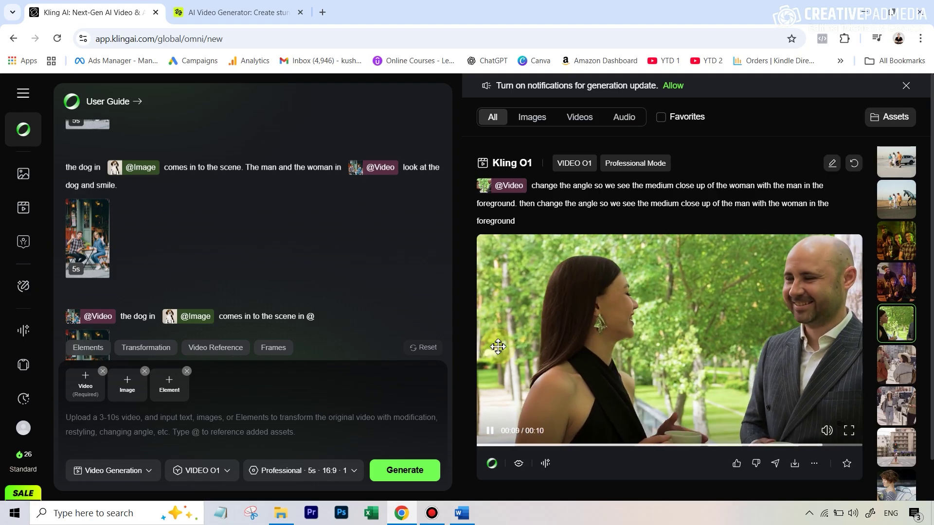
# Find the "turn this into a video which has been shot by a drone" result and view it in full screen
pyautogui.scroll(5, 767, 150)
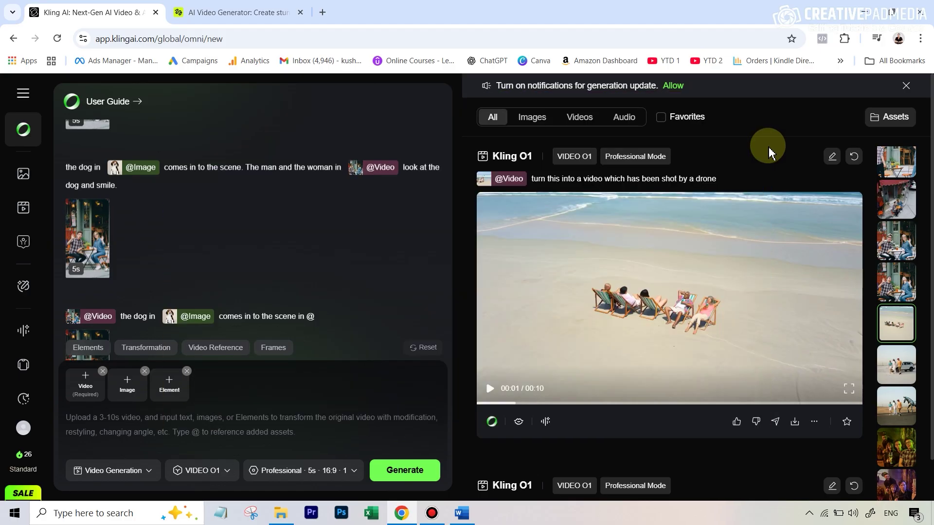
pyautogui.moveTo(854, 384)
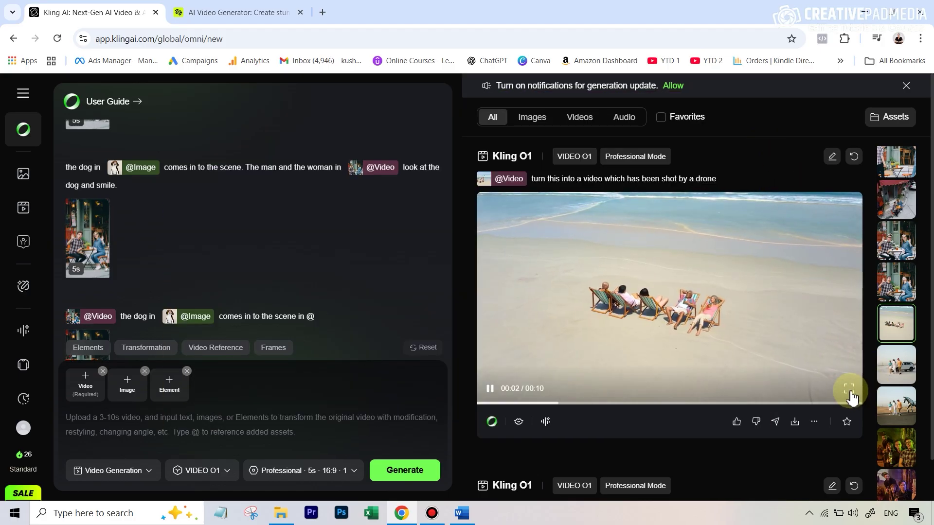
pyautogui.click(849, 390)
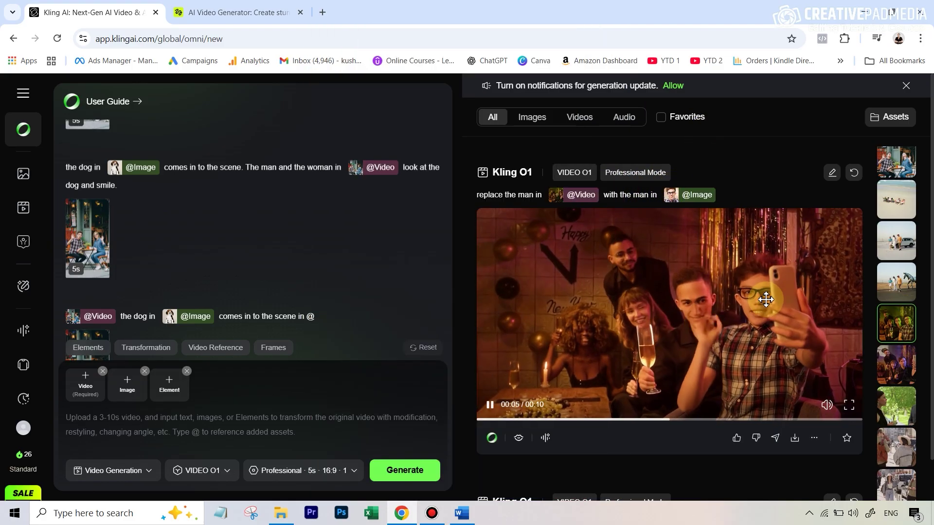
# View the party selfie result with the replaced man in full screen
pyautogui.click(849, 404)
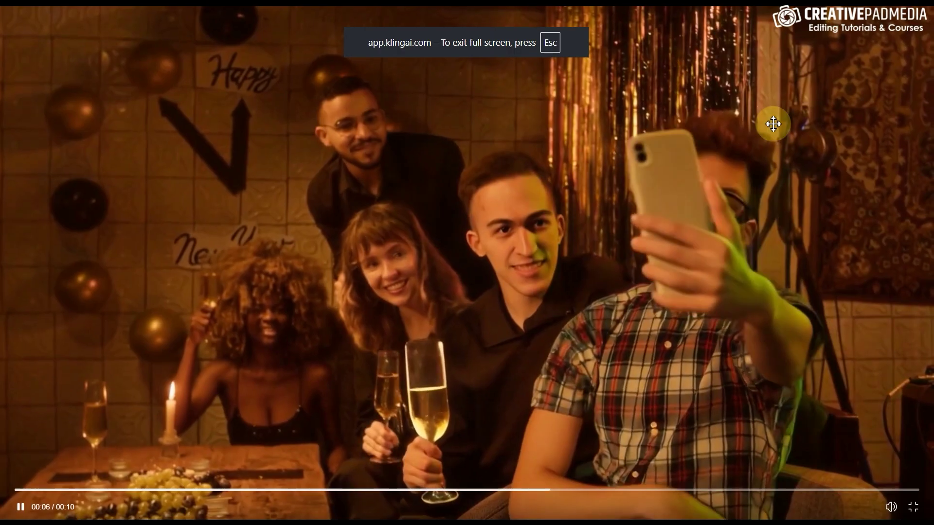